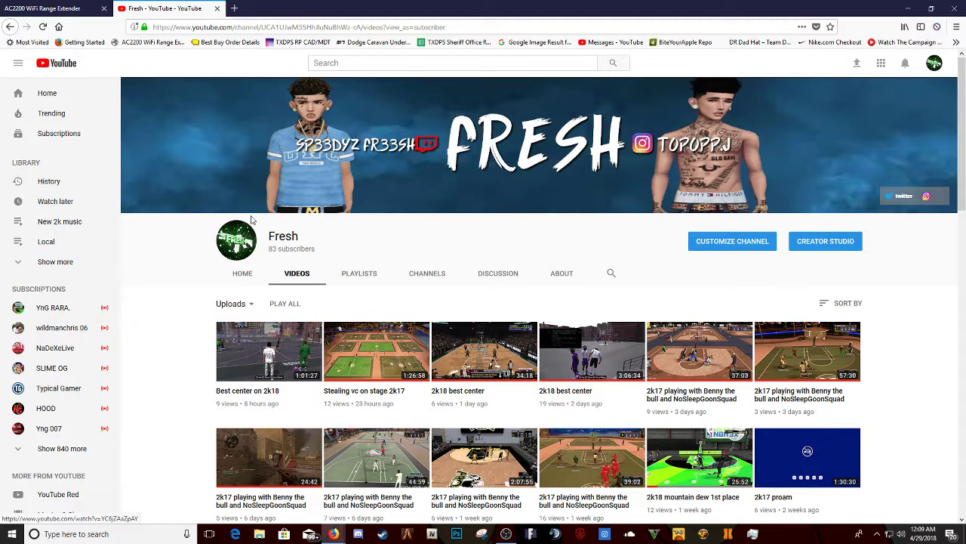
Step: Browse the channel's uploaded videos, then view its About page with description, links and 2,525 views
scroll(339, 293, down, 2)
scroll(339, 293, up, 2)
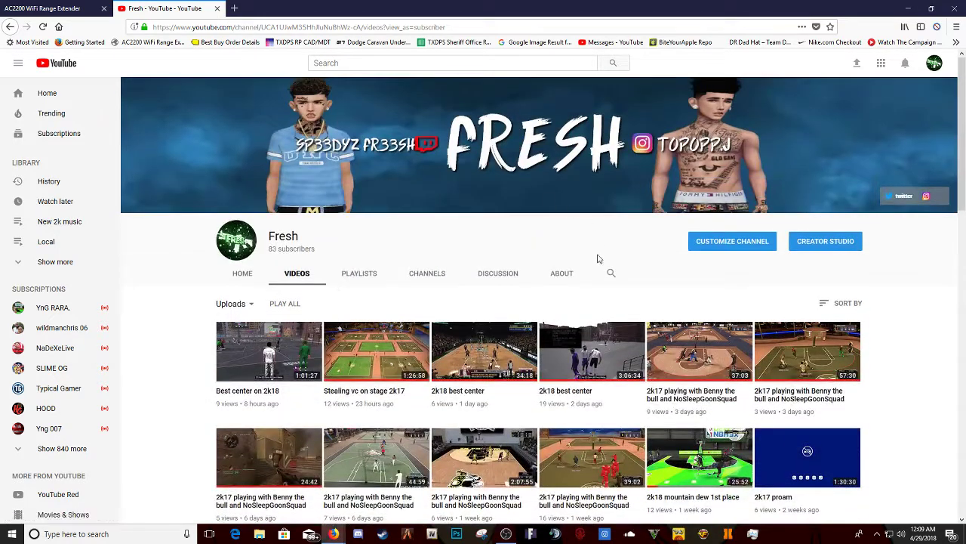
scroll(236, 255, down, 1)
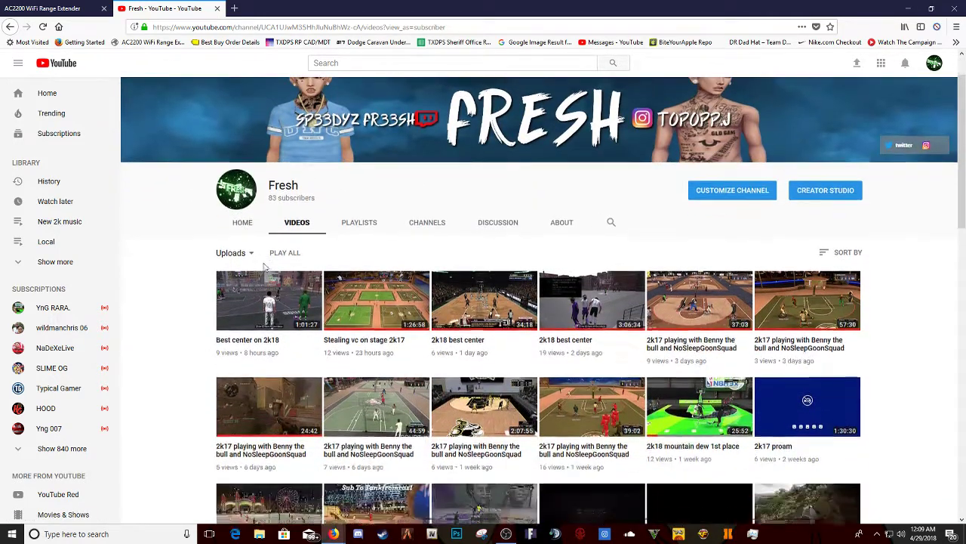
scroll(321, 239, up, 1)
scroll(302, 287, down, 11)
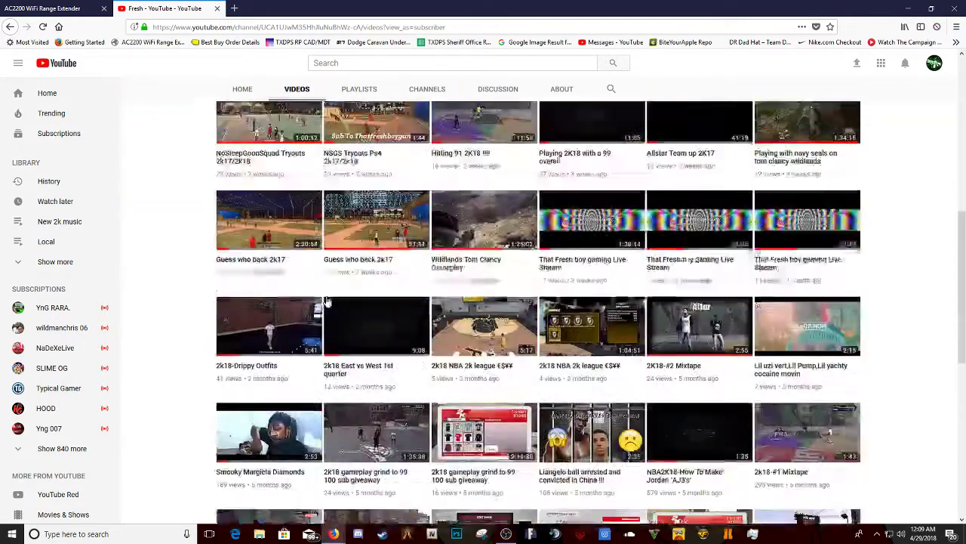
scroll(443, 328, up, 1)
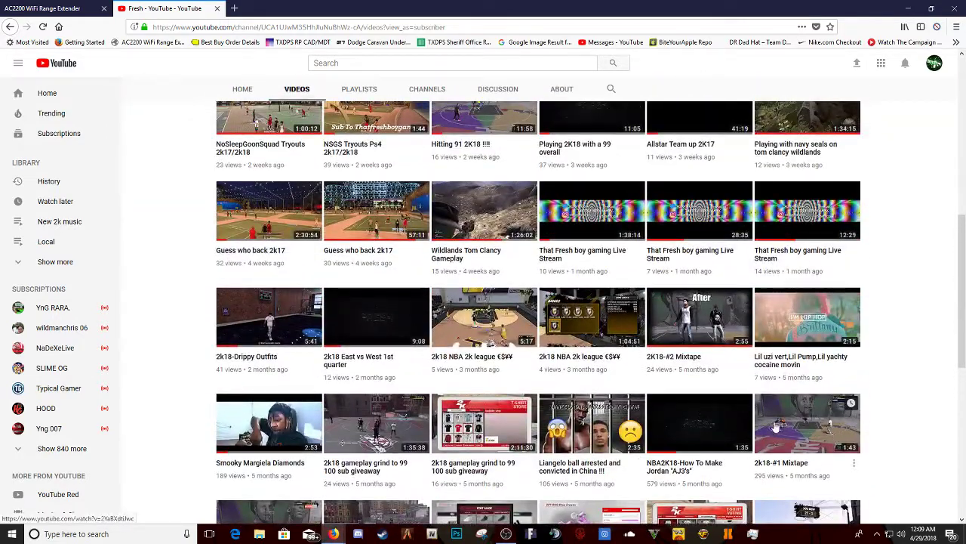
scroll(642, 396, up, 10)
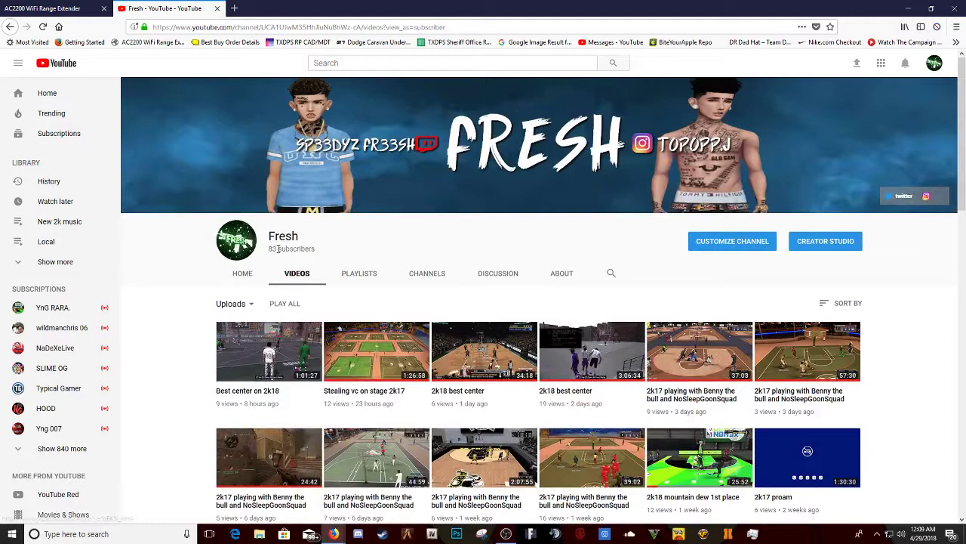
click(563, 274)
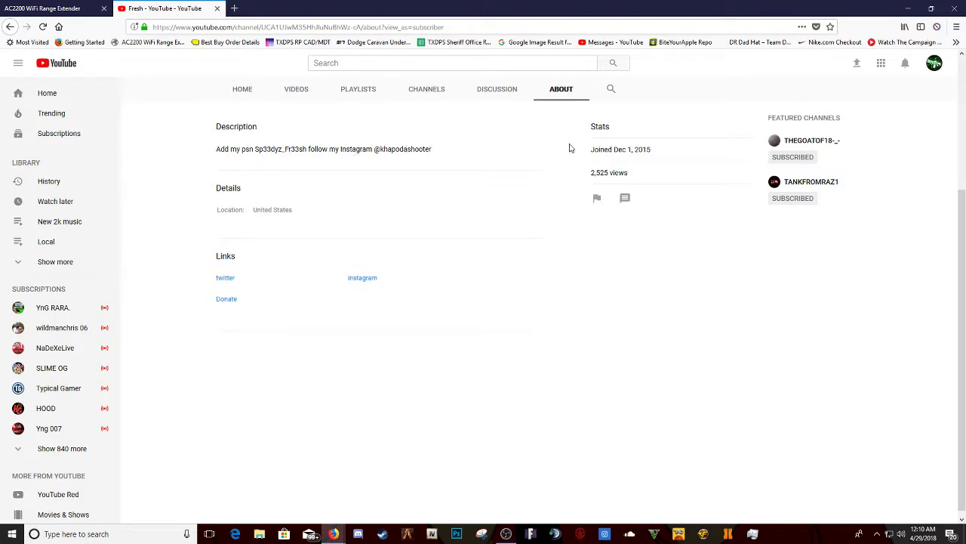
scroll(604, 181, up, 3)
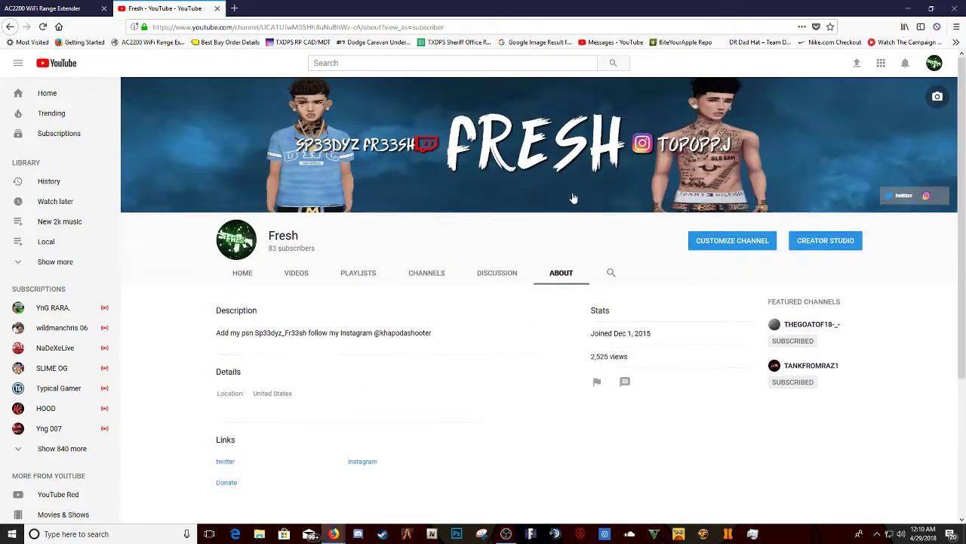
Step: Search Google for 'nightbot' in a new tab and open the official Nightbot homepage
click(234, 8)
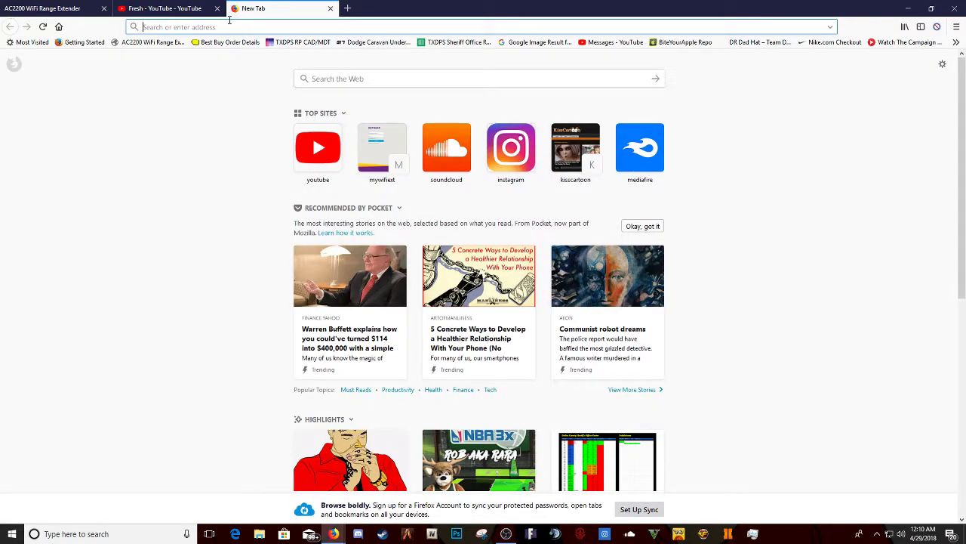
text(google.com)
key(Return)
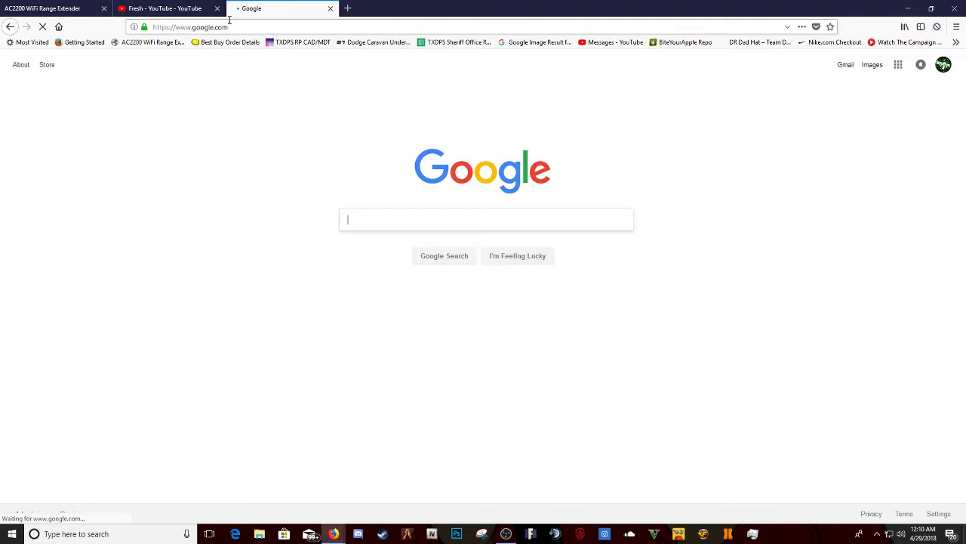
text(nightbot)
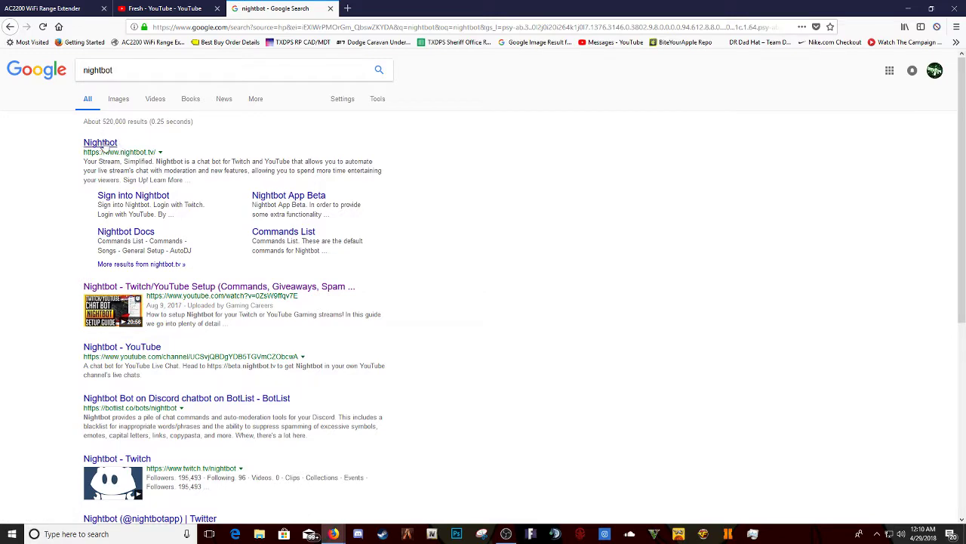
click(105, 143)
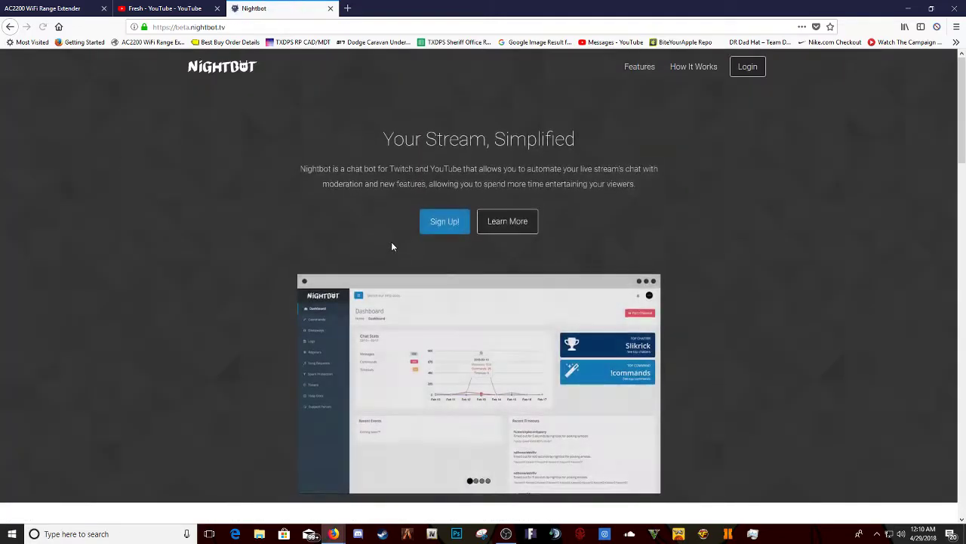
Step: Sign in to Nightbot with Google, then part and rejoin the channel to show moderator setup
click(440, 229)
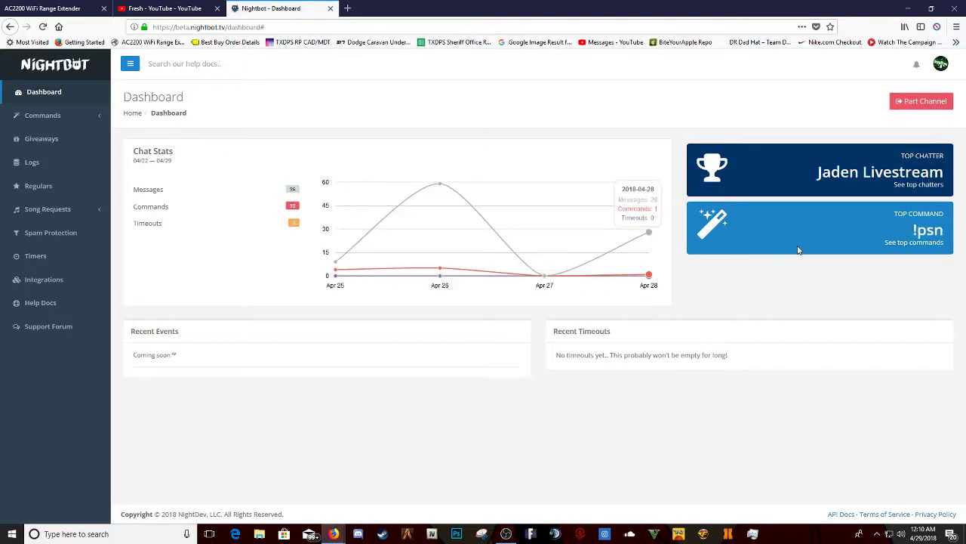
click(939, 100)
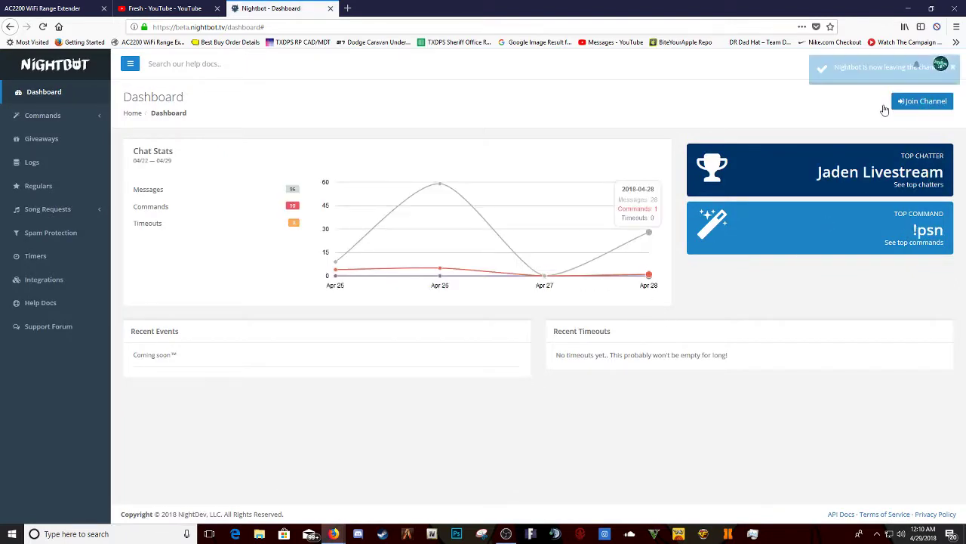
click(923, 101)
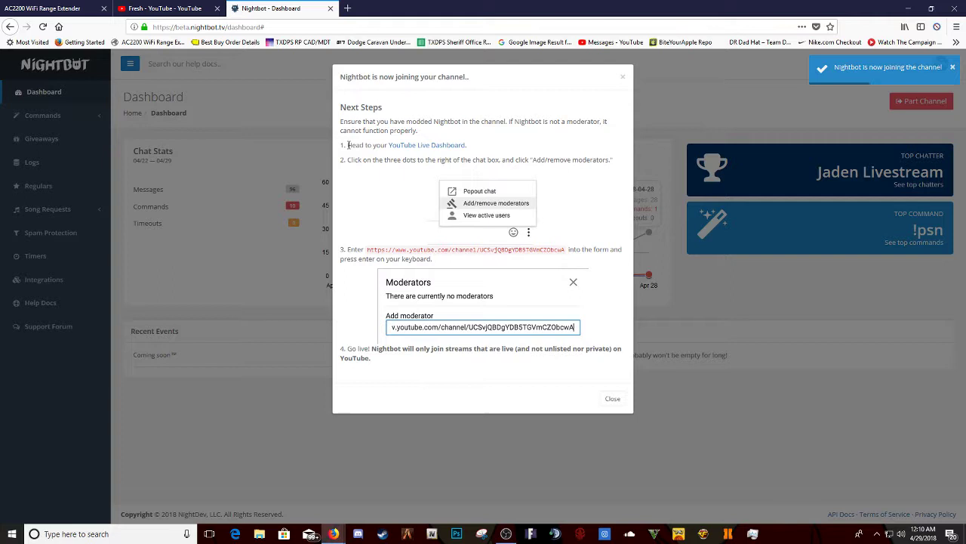
right_click(402, 146)
click(427, 154)
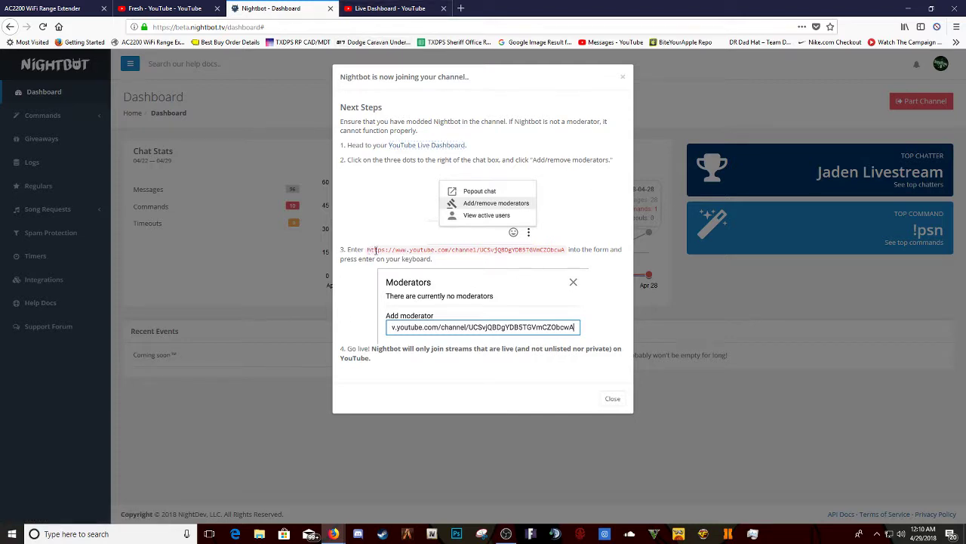
drag(369, 249, 560, 252)
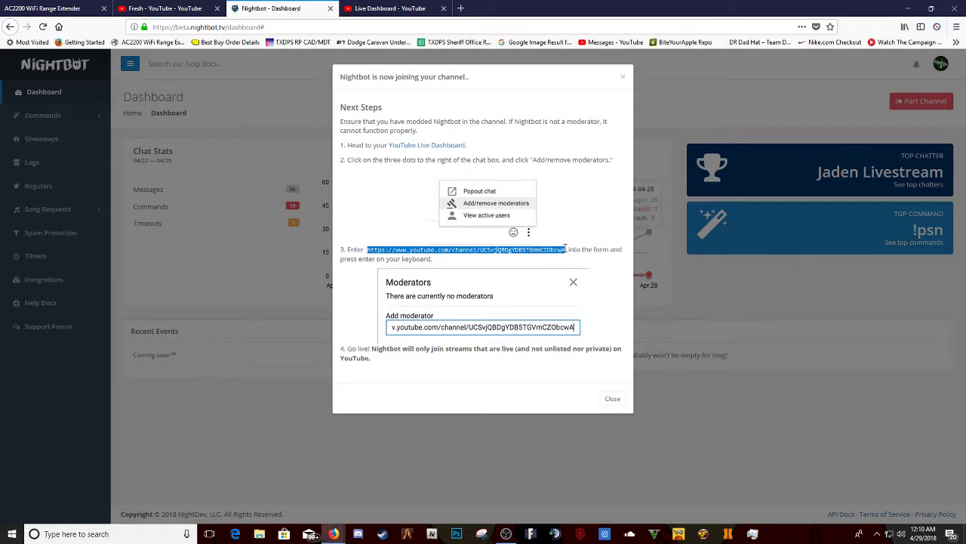
right_click(565, 249)
click(594, 330)
click(390, 8)
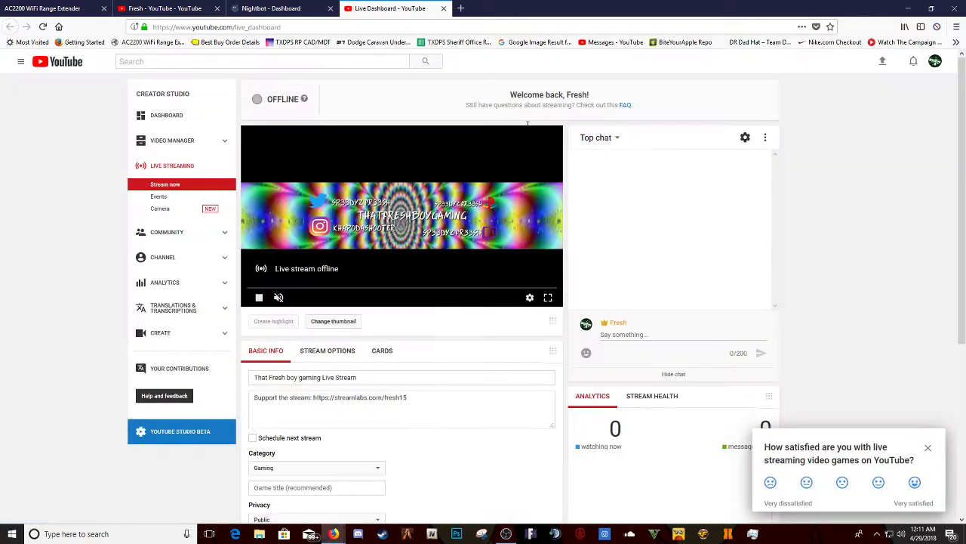
click(765, 138)
click(821, 209)
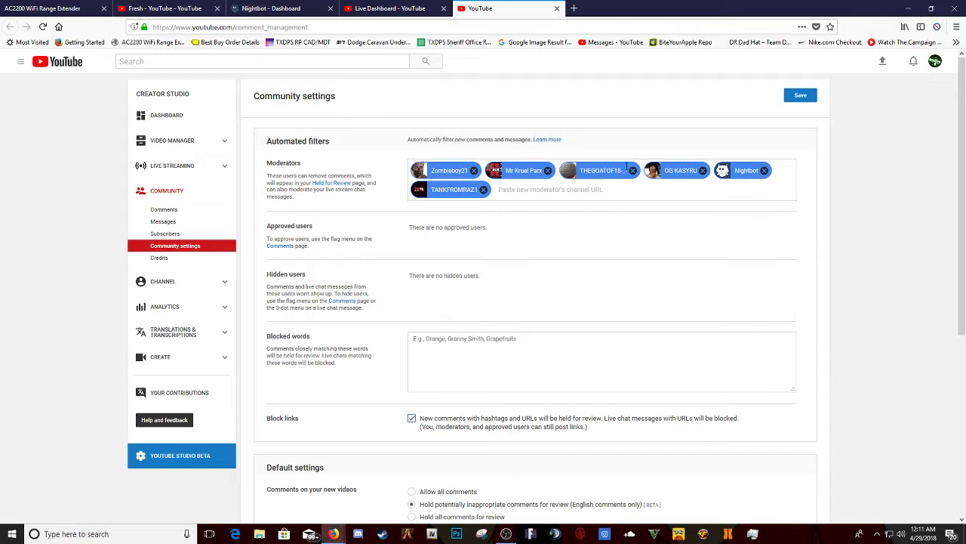
click(800, 92)
right_click(520, 190)
click(542, 226)
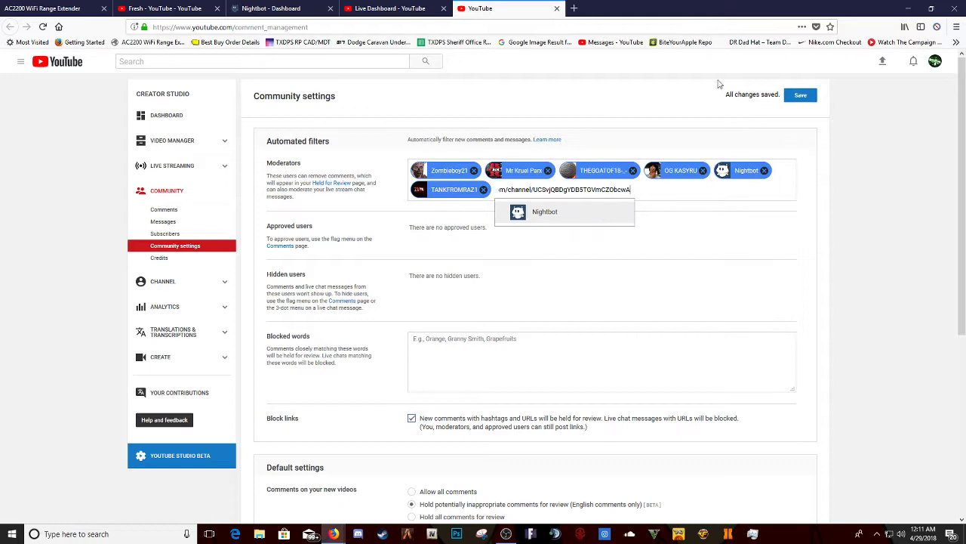
click(720, 84)
click(556, 8)
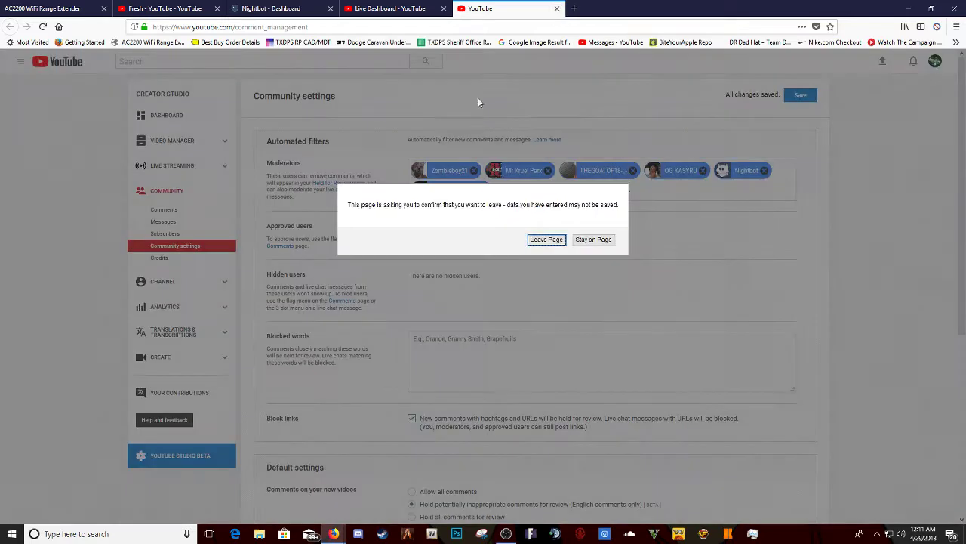
click(546, 239)
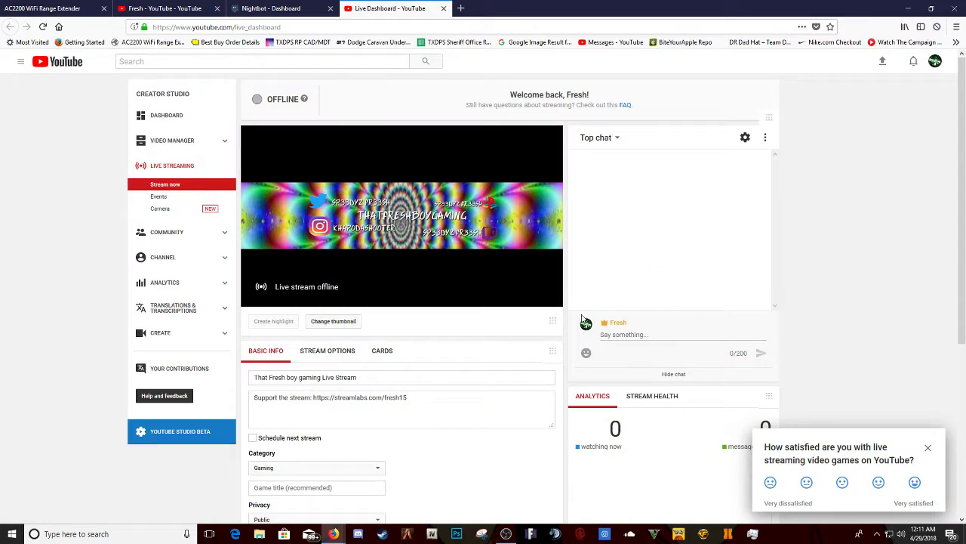
Step: Close Nightbot's setup dialog and view Custom commands: !instagram, !psn and !t up
click(298, 12)
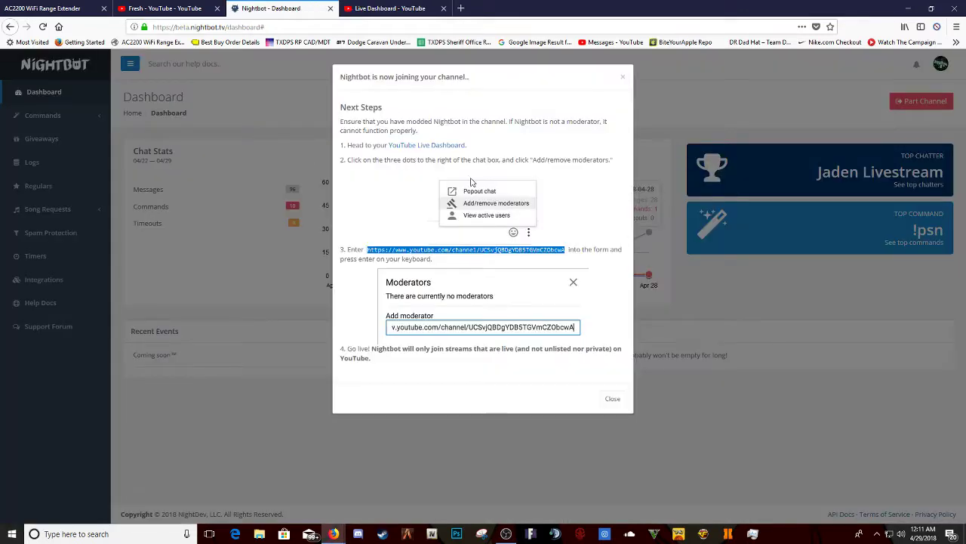
click(612, 400)
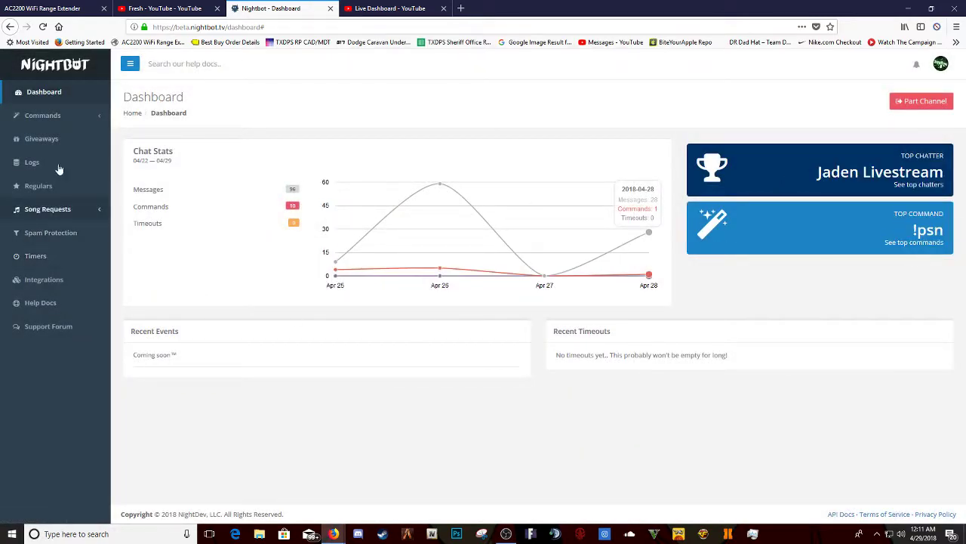
click(79, 121)
click(63, 136)
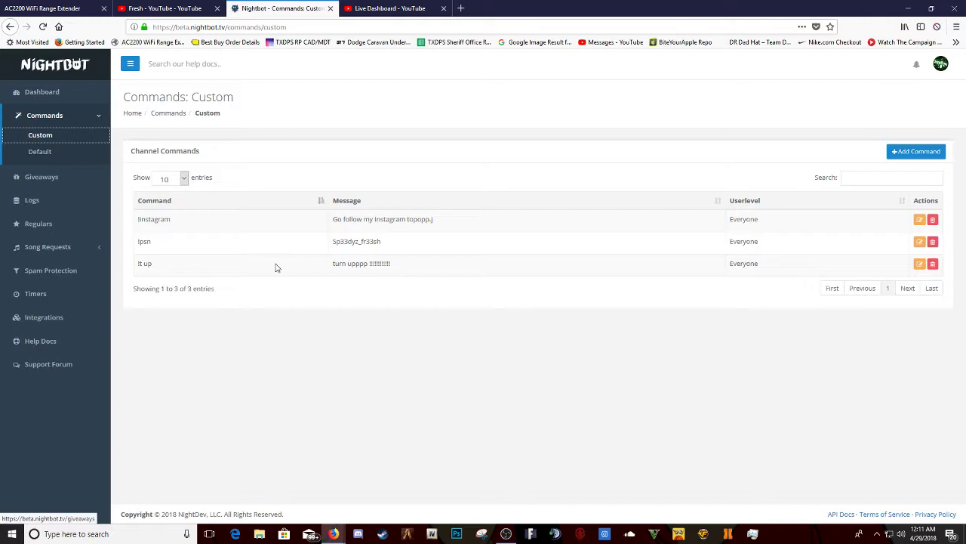
Step: Create custom command !test replying 'this is a youtube test' for Everyone
click(906, 152)
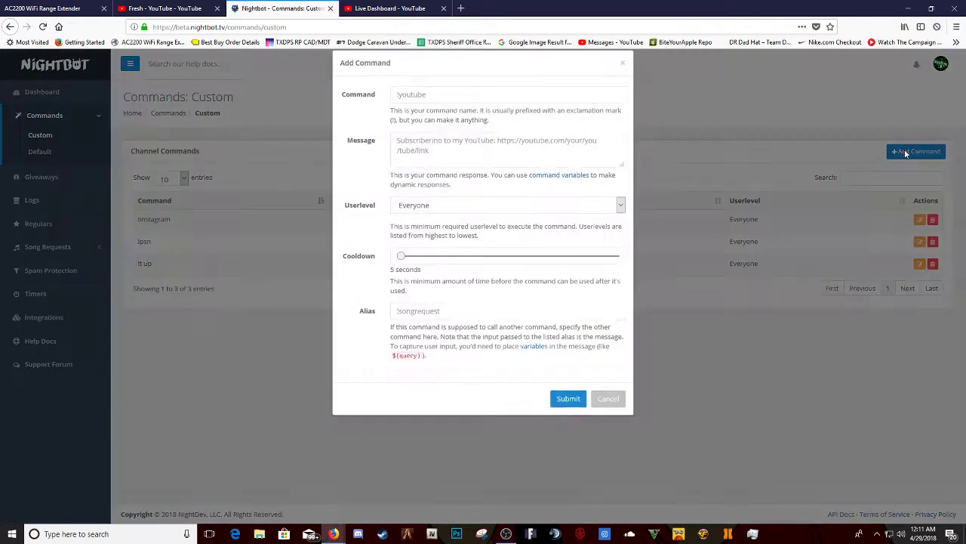
click(418, 112)
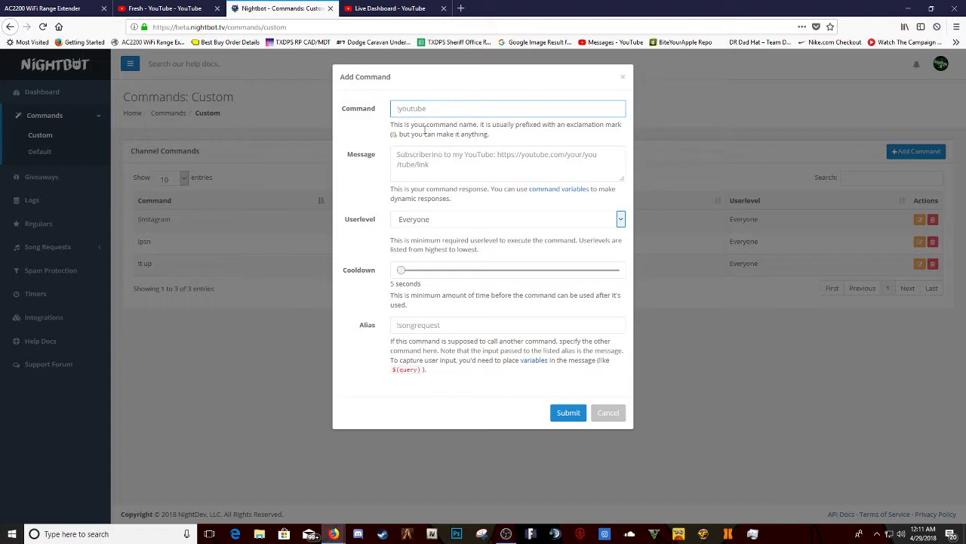
text(!)
text(gfdh)
click(414, 160)
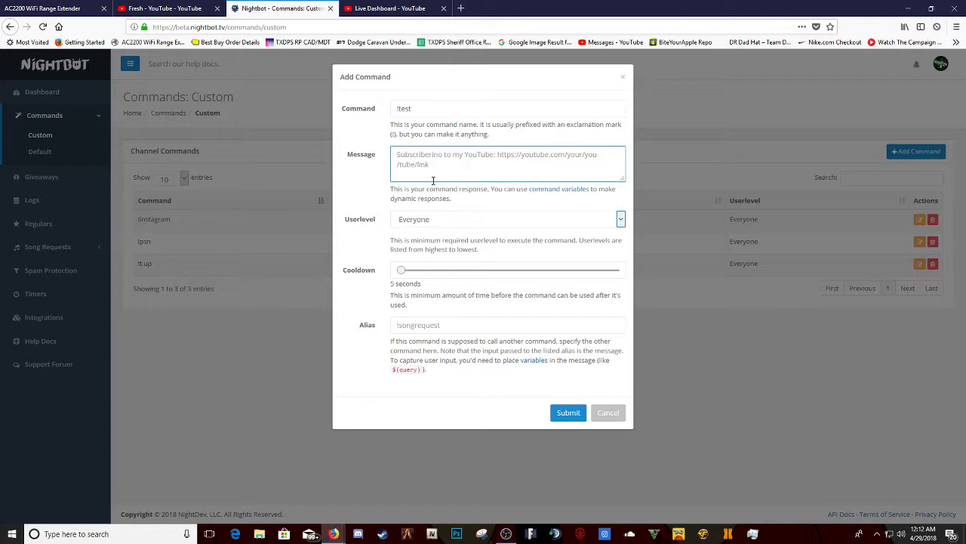
text(!)
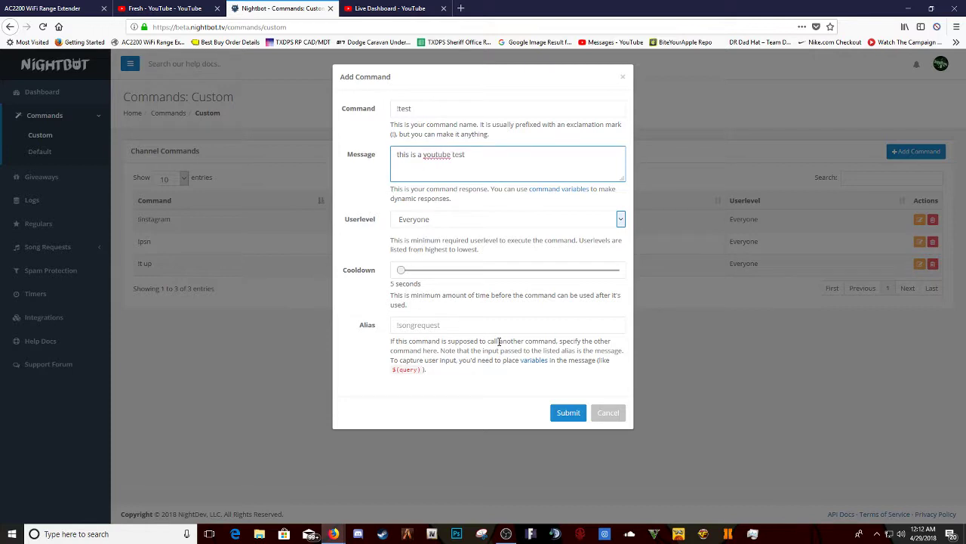
click(568, 414)
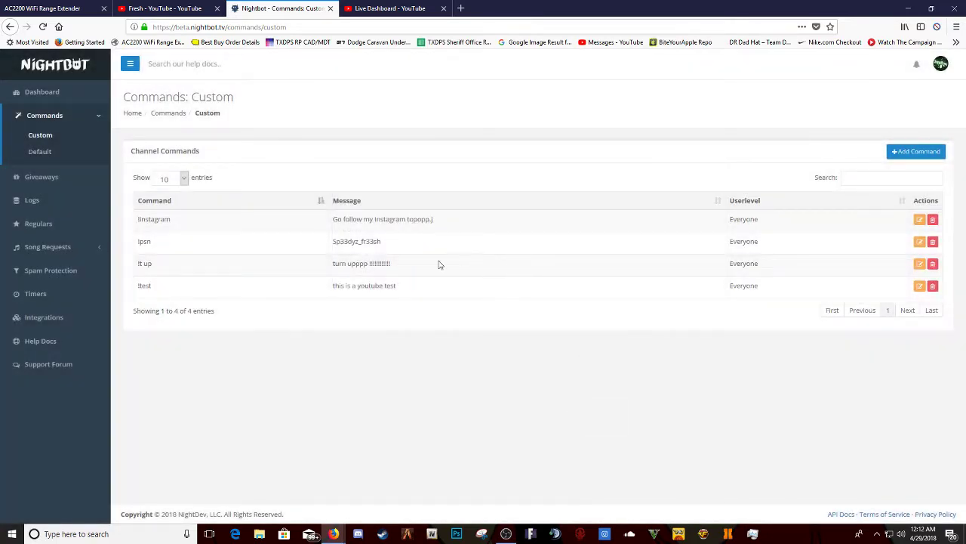
Step: View the nine Default commands, check and cancel !commands options, and skim its documentation
click(58, 152)
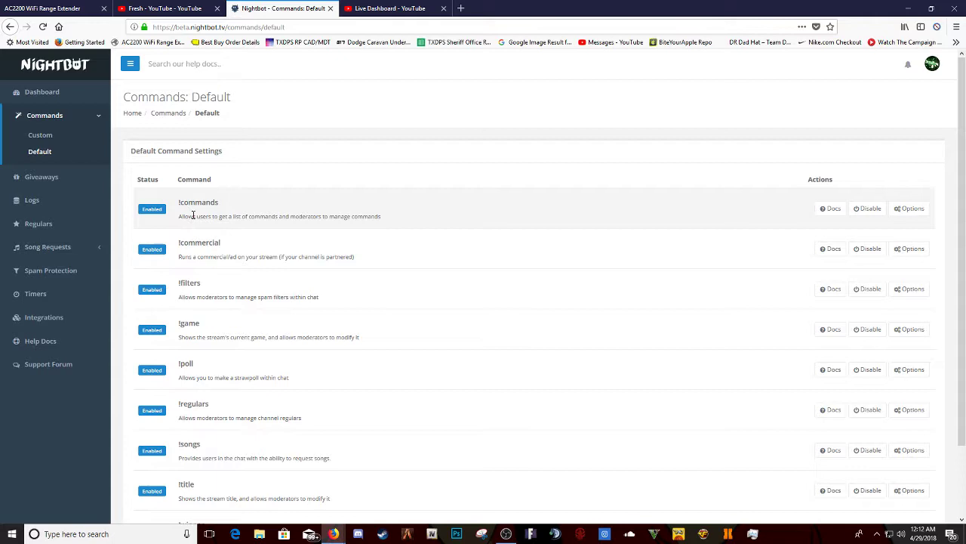
click(912, 209)
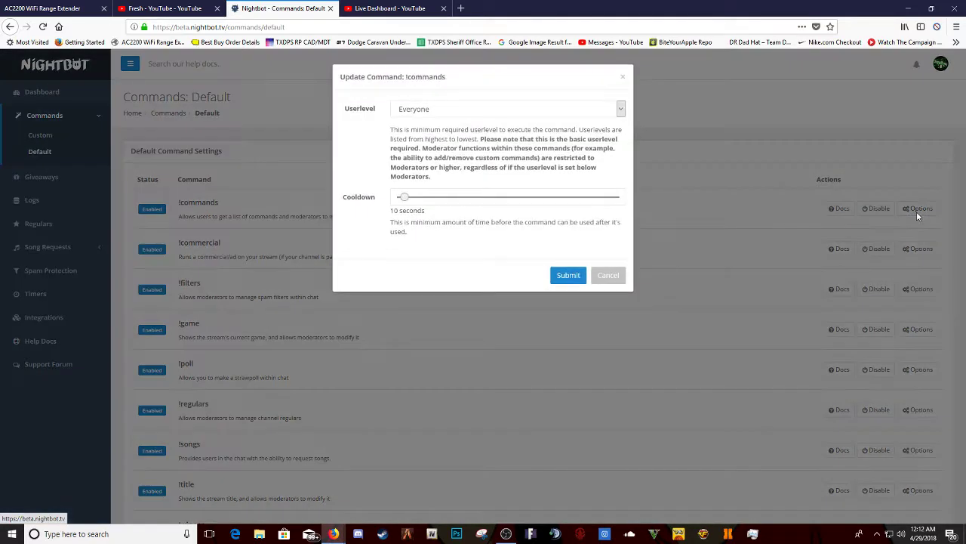
click(615, 280)
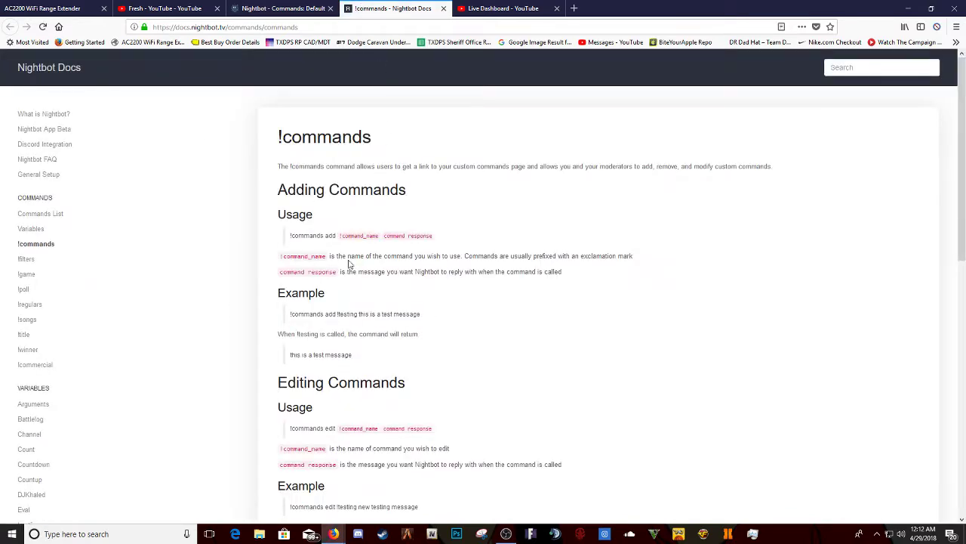
scroll(350, 263, down, 5)
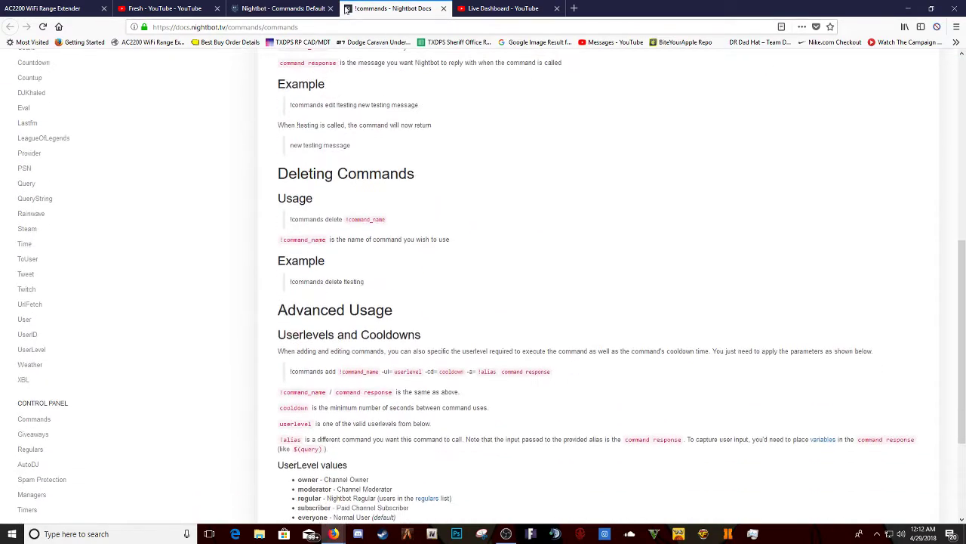
click(313, 9)
click(443, 9)
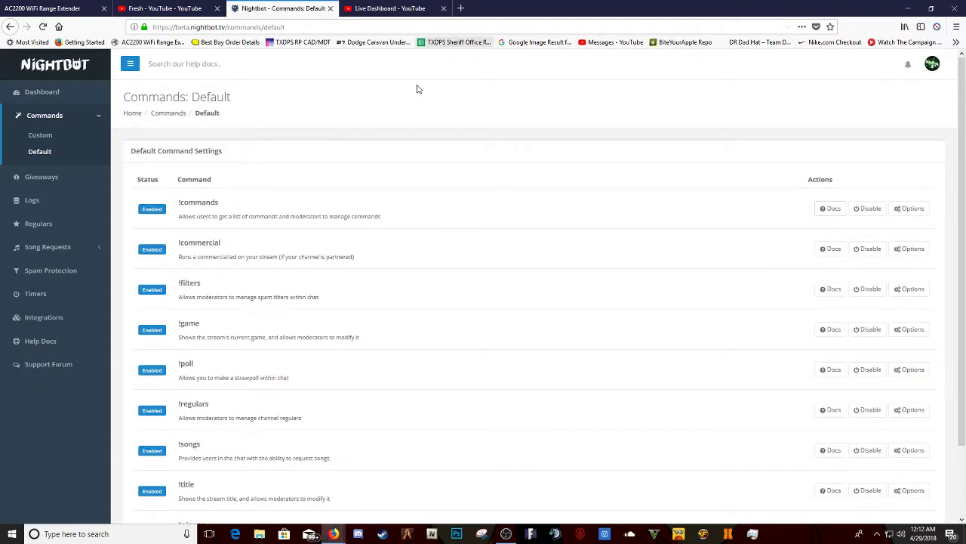
scroll(446, 224, down, 2)
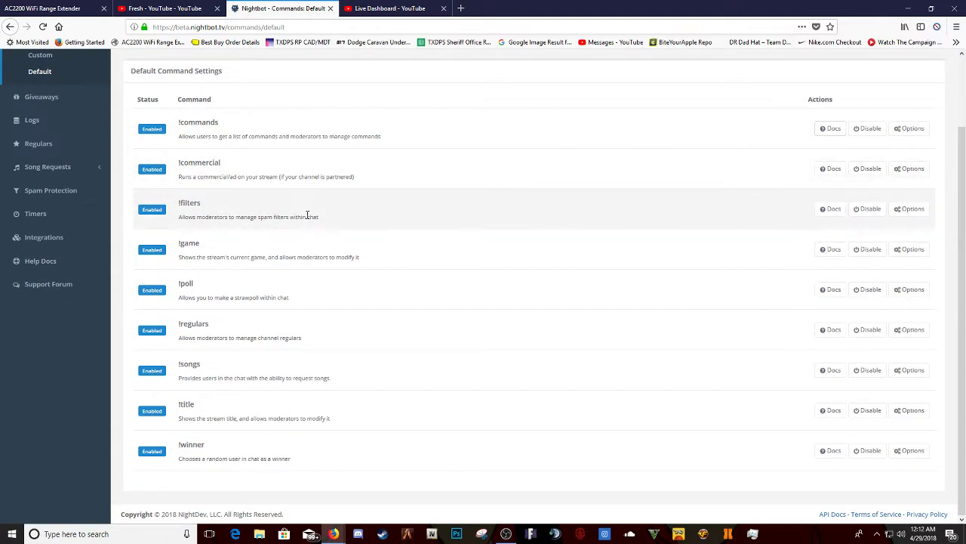
Step: Toggle Users eligibility, adjust Supporter Luck, roll a giveaway with no eligible users, then open Logs
click(31, 98)
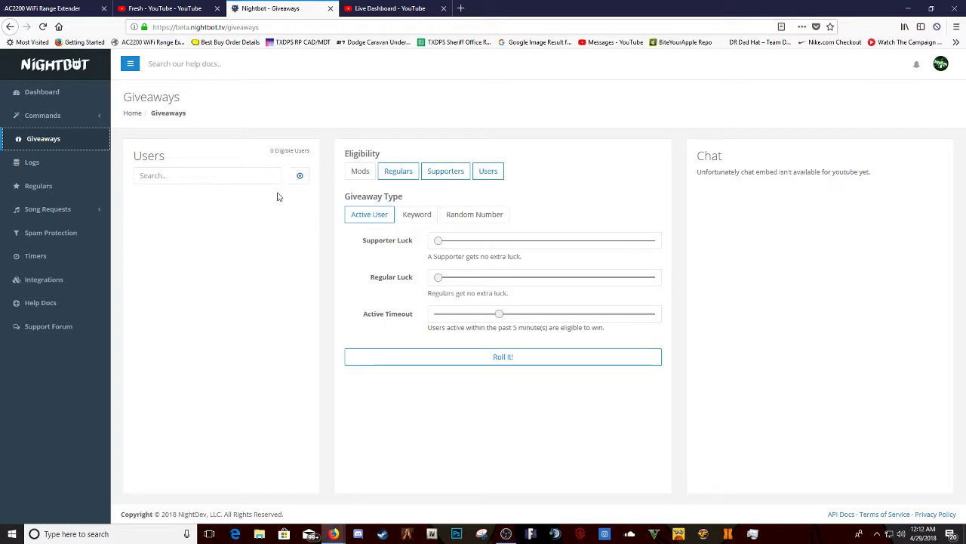
click(491, 178)
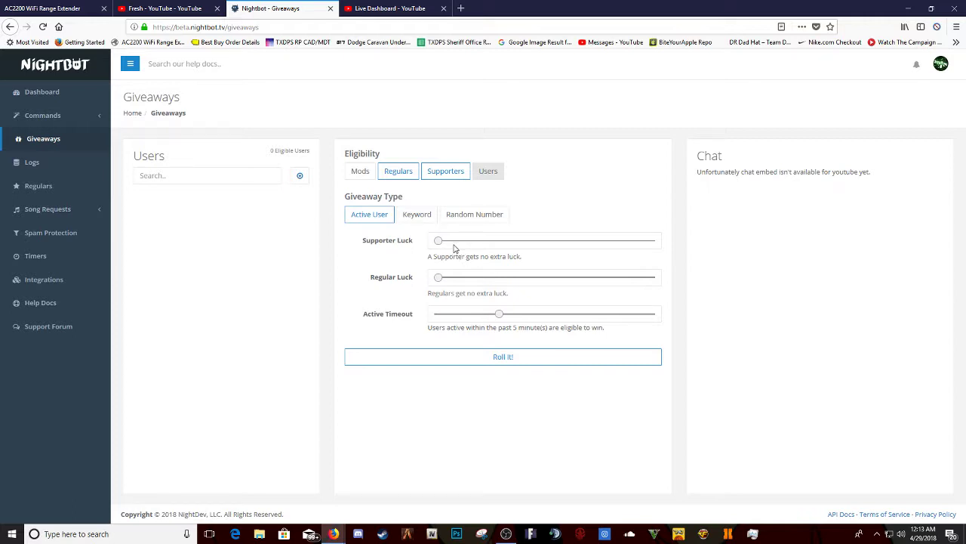
click(486, 249)
drag(486, 249, 398, 264)
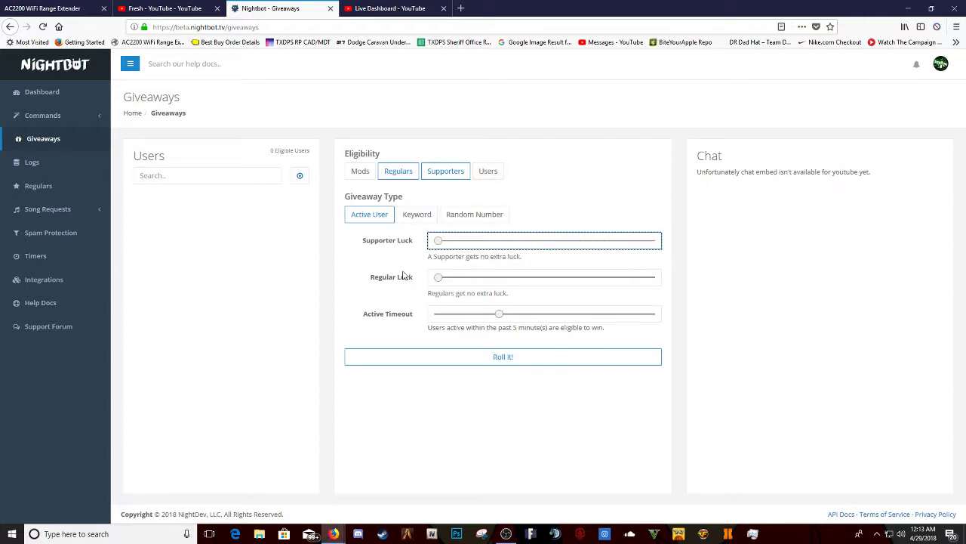
click(467, 361)
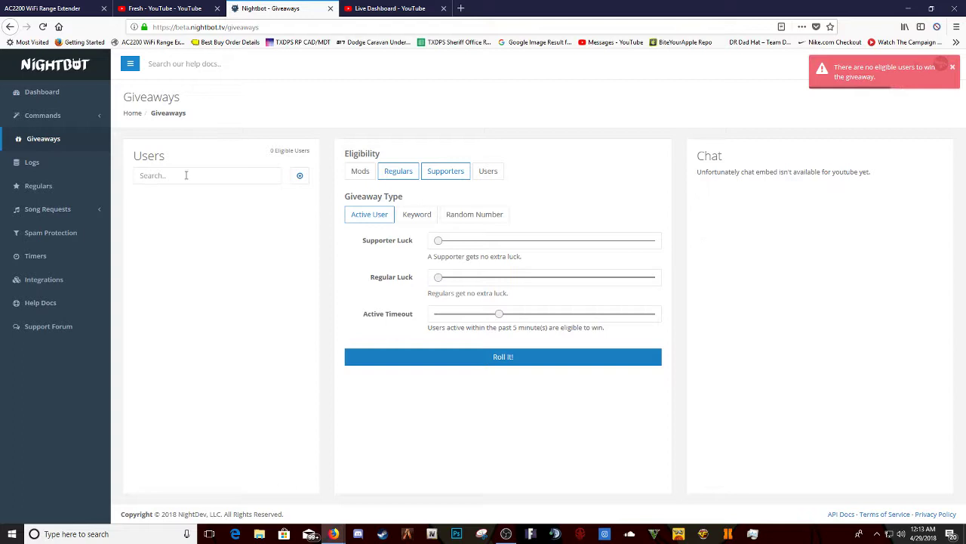
click(33, 165)
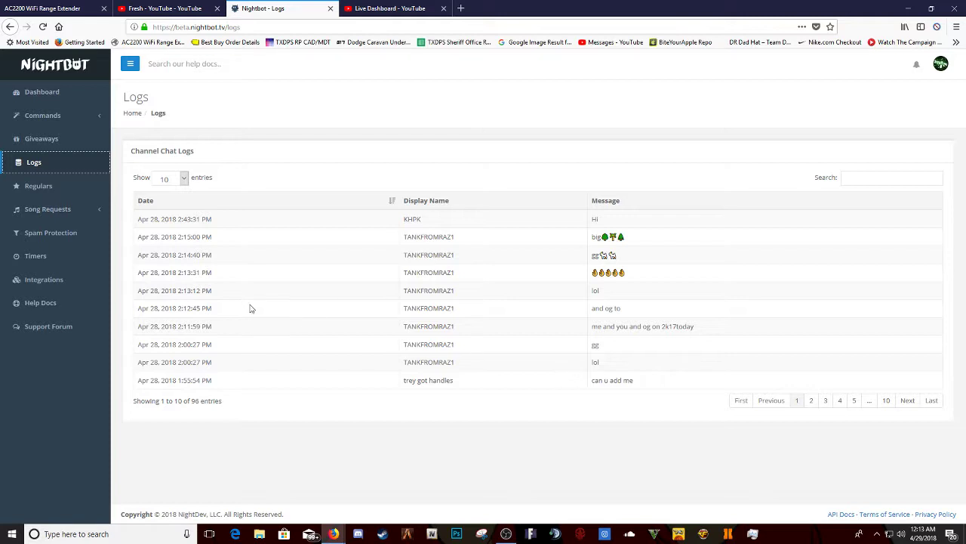
Step: Check the empty Regulars list, then expand the Song Requests section
click(36, 186)
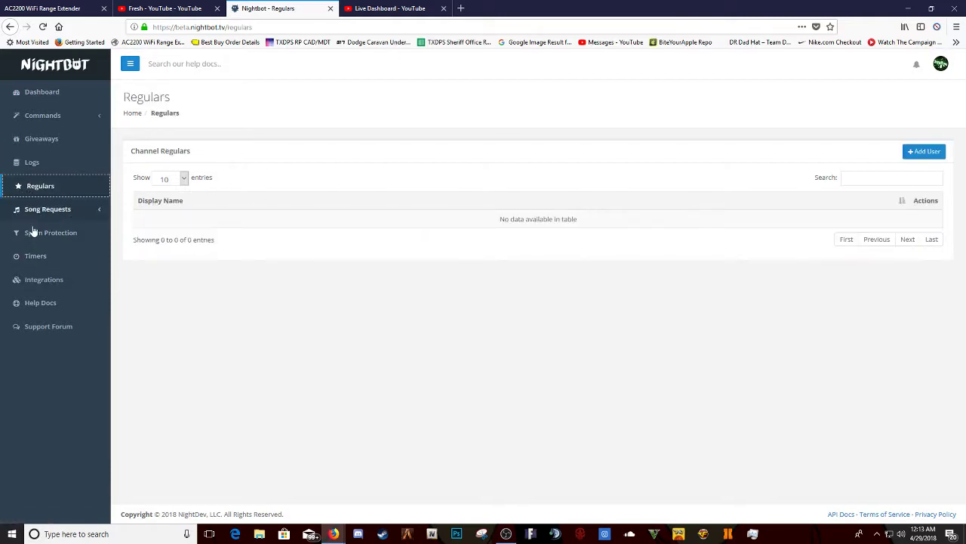
click(30, 215)
Step: Open the AutoDJ queue, cancel the Request Song form, and pause the High Roller track
click(31, 233)
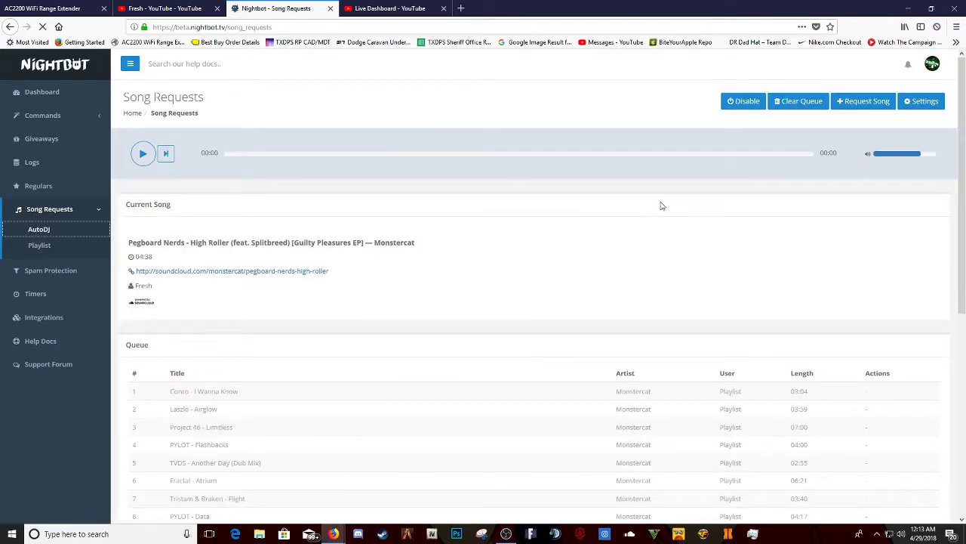
click(863, 102)
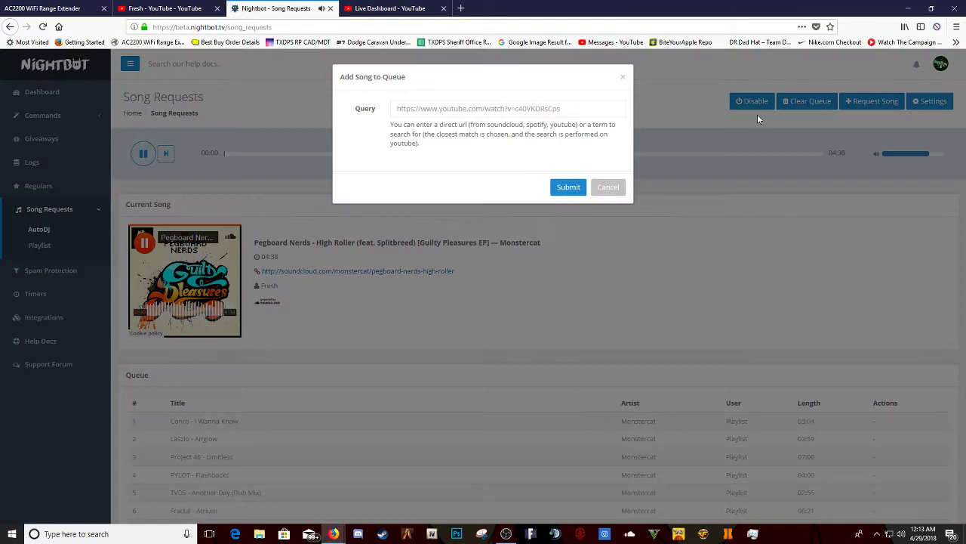
click(608, 188)
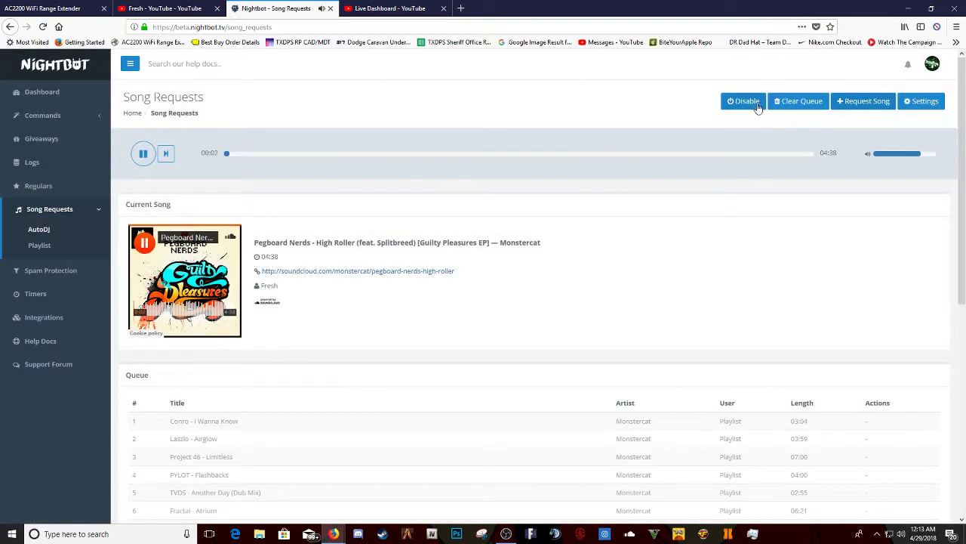
click(142, 153)
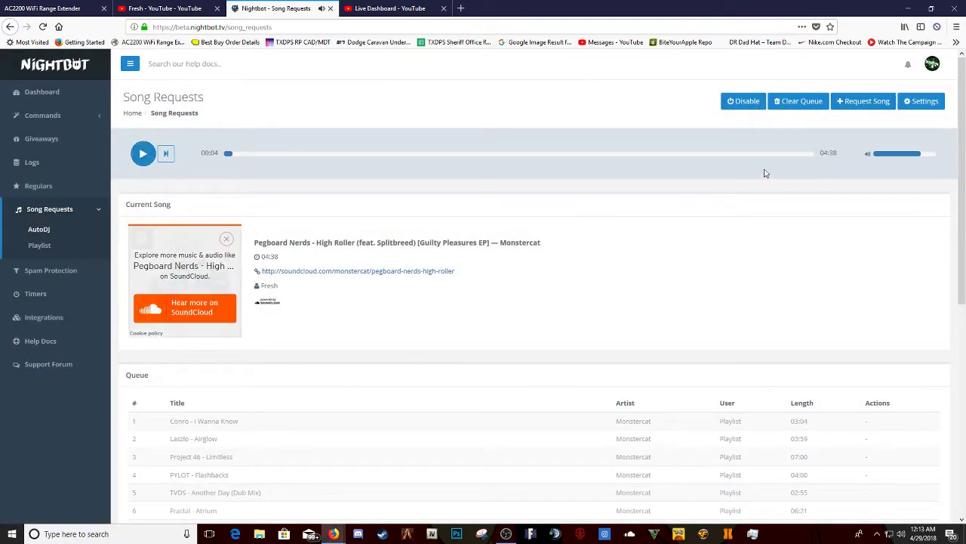
Step: Cancel the Request Song form again, then clear the song request queue and confirm
click(863, 102)
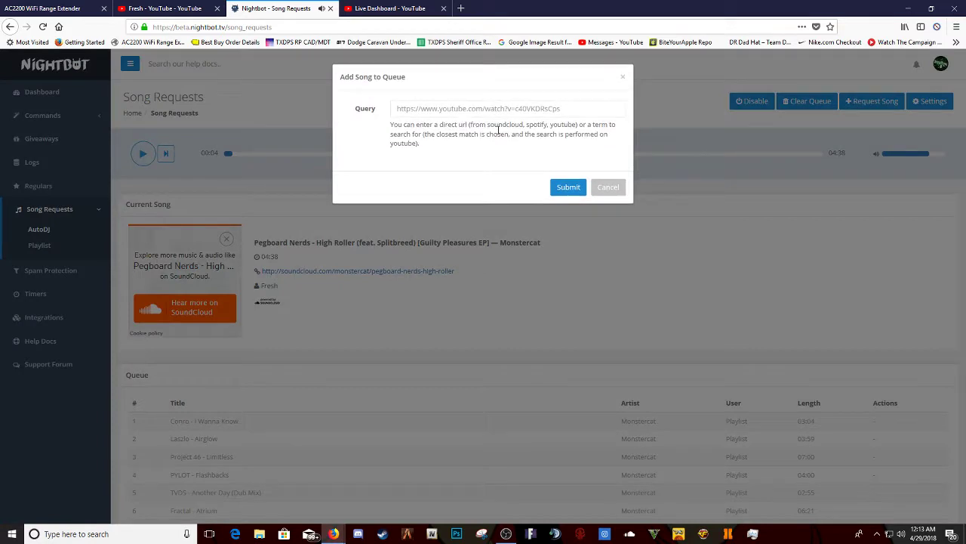
click(472, 108)
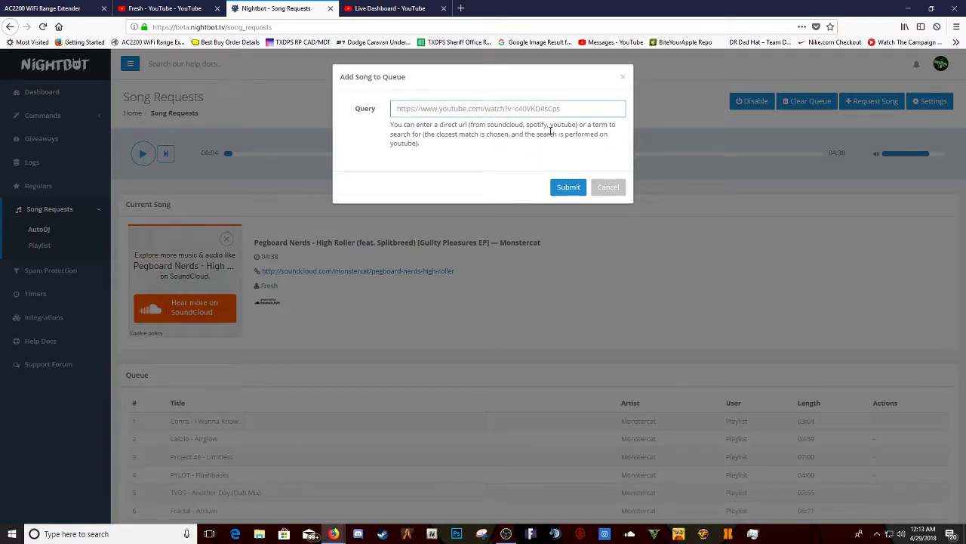
click(608, 187)
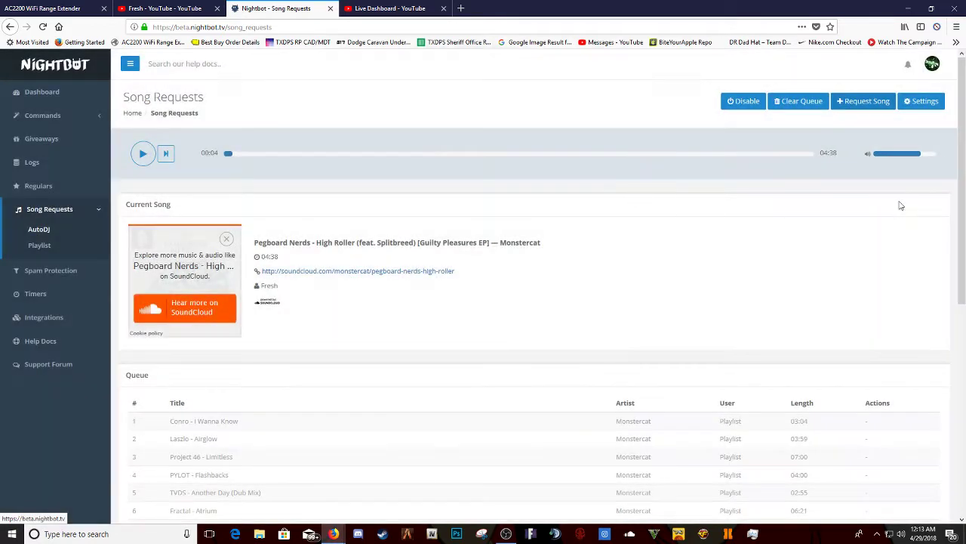
click(802, 106)
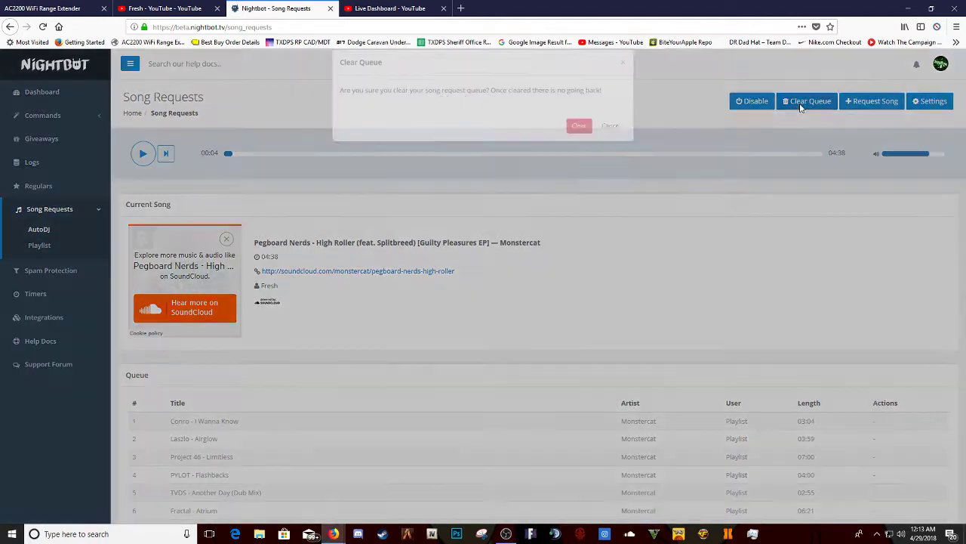
click(583, 139)
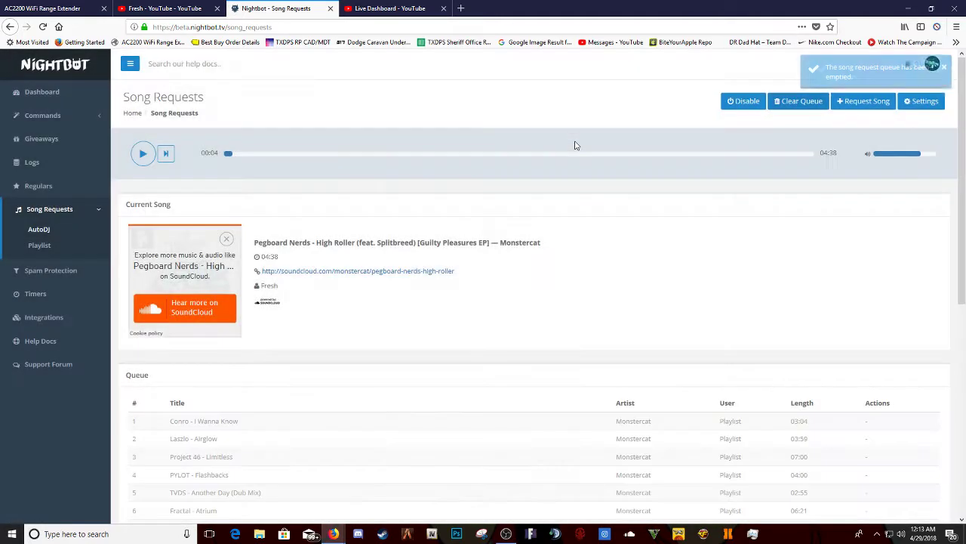
Step: Look over the Playlist and Spam Protection pages, then start a new timer from the Timers page
click(53, 246)
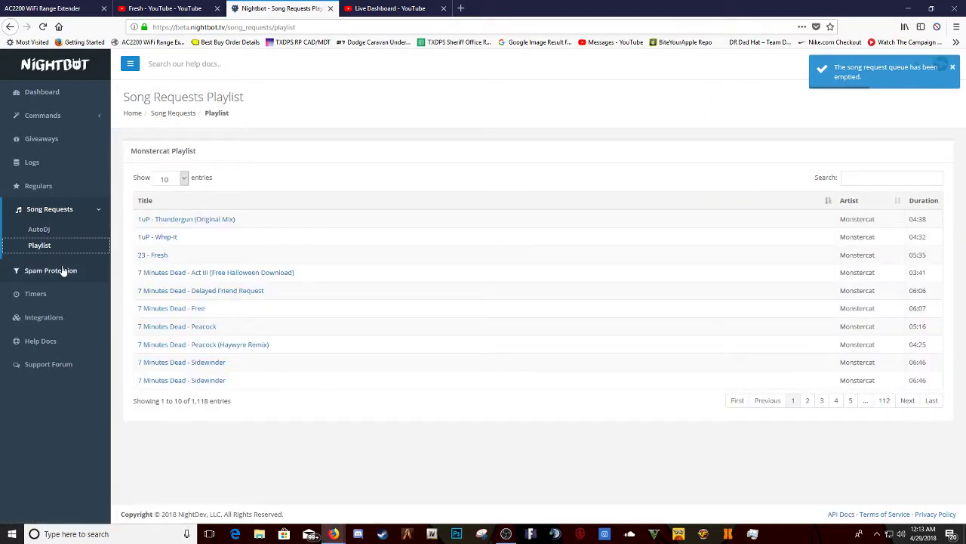
click(50, 272)
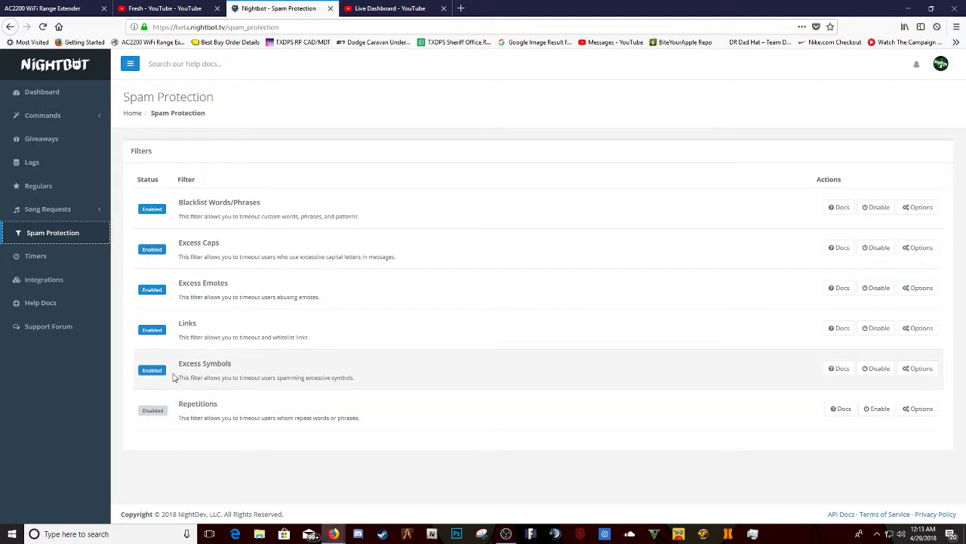
click(34, 260)
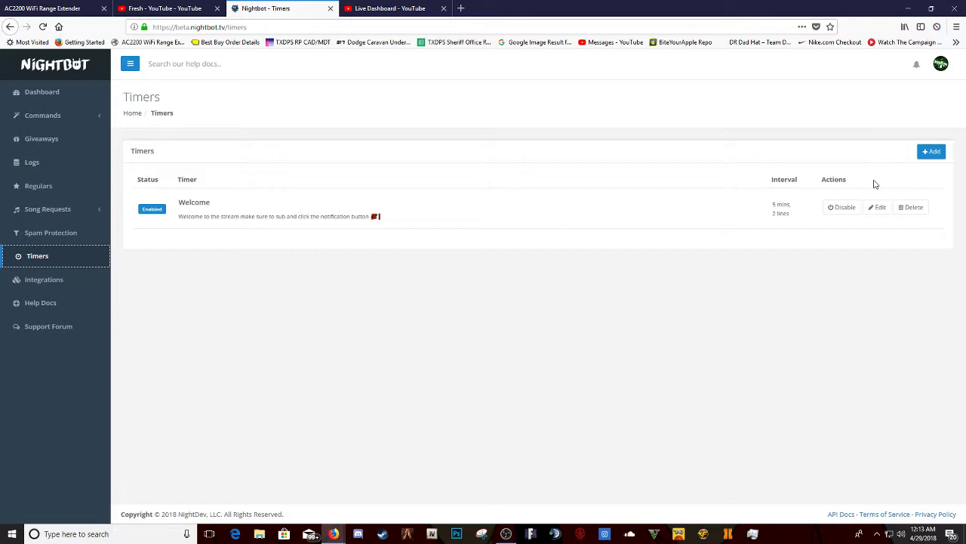
click(933, 152)
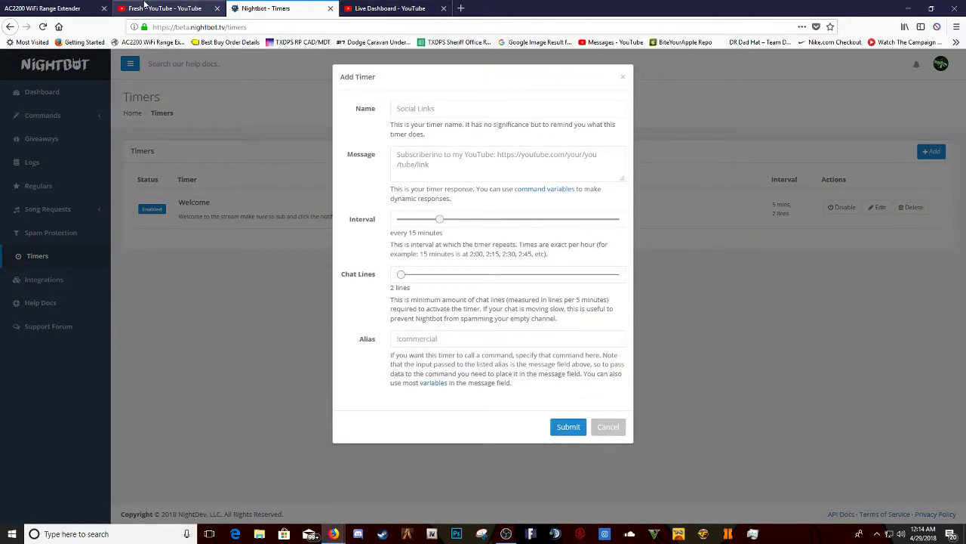
Step: Copy the featured TANKFROMRAZ1 channel's web address and go back to Nightbot's Add Timer form
click(147, 8)
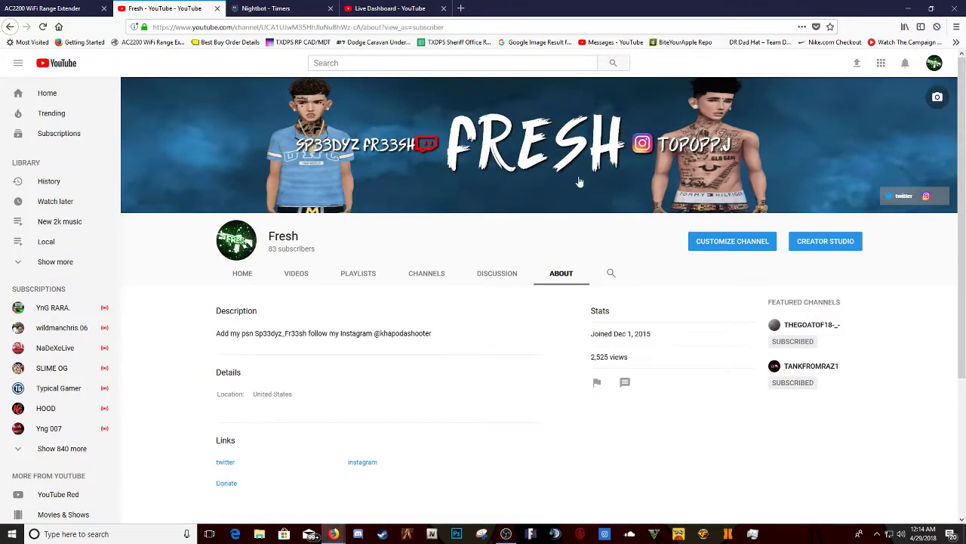
click(809, 366)
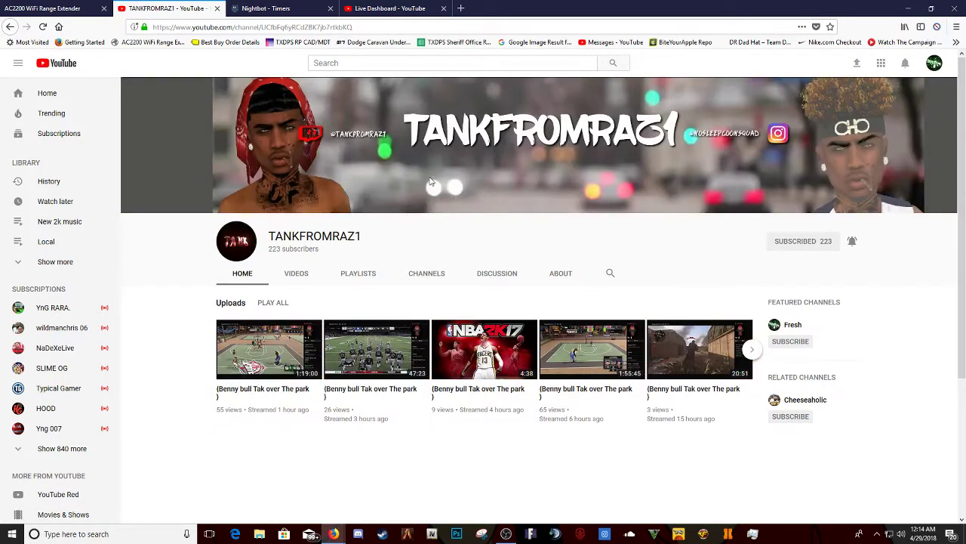
click(324, 27)
right_click(324, 28)
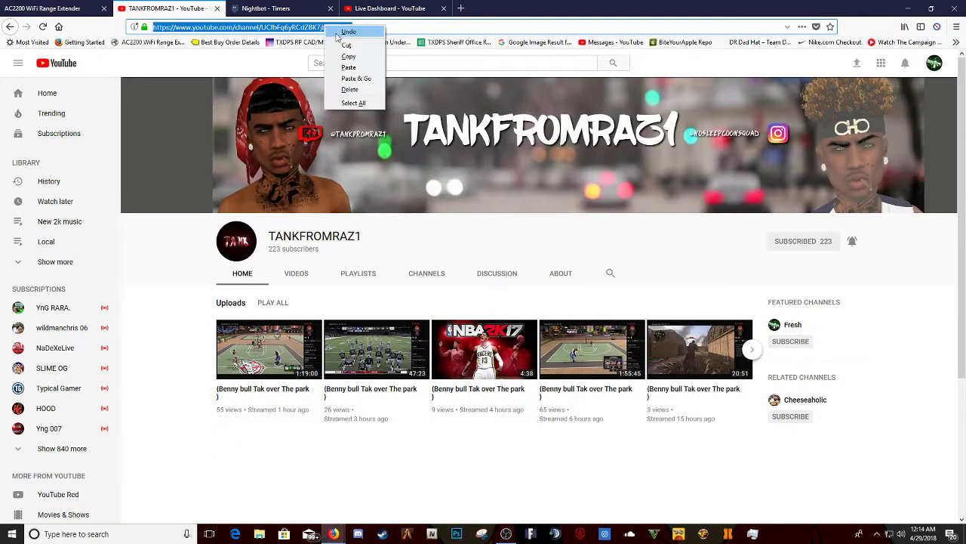
click(350, 57)
click(308, 6)
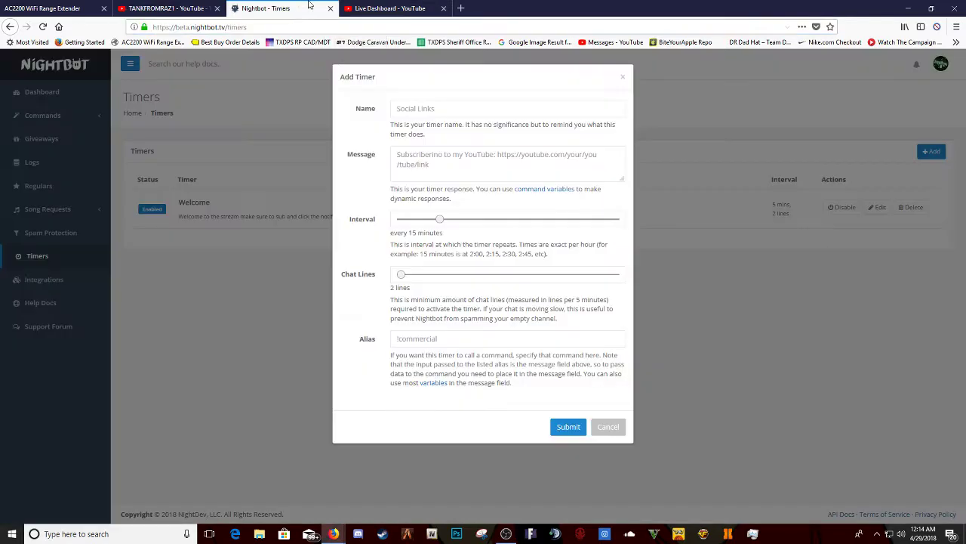
Step: Name the timer 'sub to tanks channel' and write a message with the pasted channel link
click(406, 109)
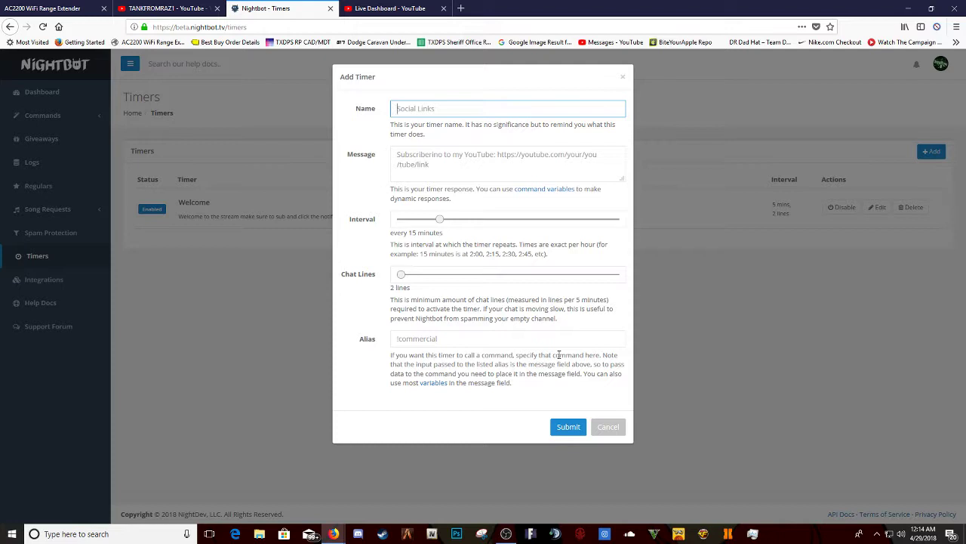
text(T)
key(BackSpace)
text(sub to tanks channel)
click(452, 171)
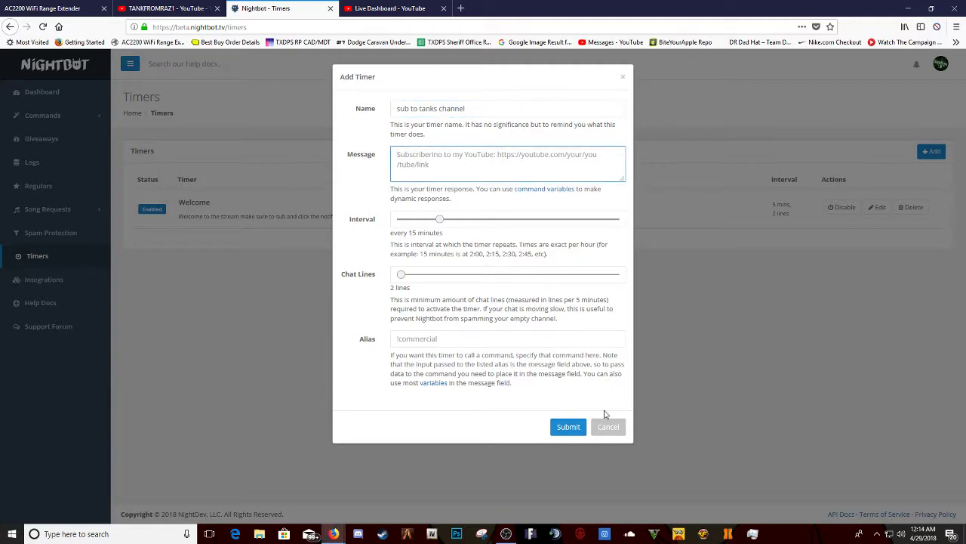
text(subscribe to my bro t)
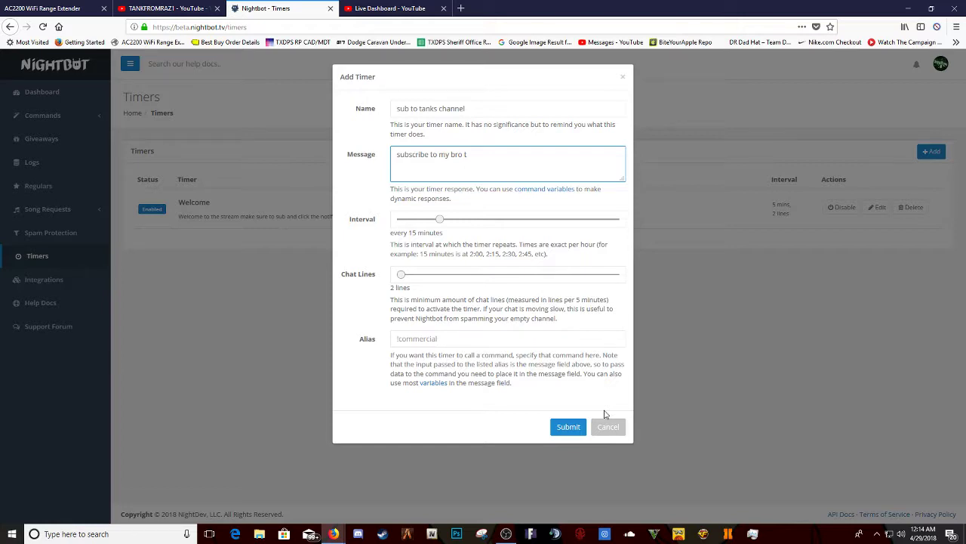
text(anks channel v)
key(ctrl+v)
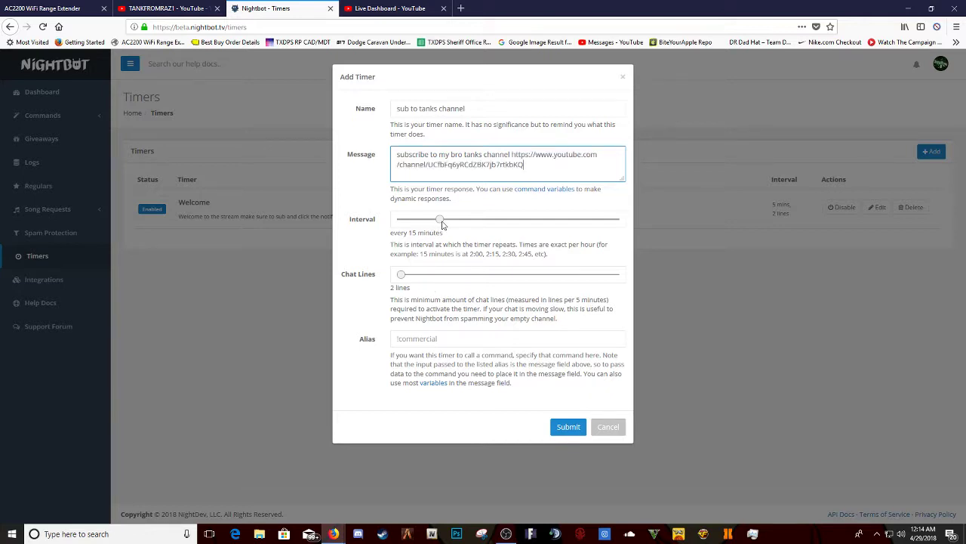
Step: Set the timer interval to 5 minutes, keep chat lines at 2, and submit it
drag(442, 225, 386, 232)
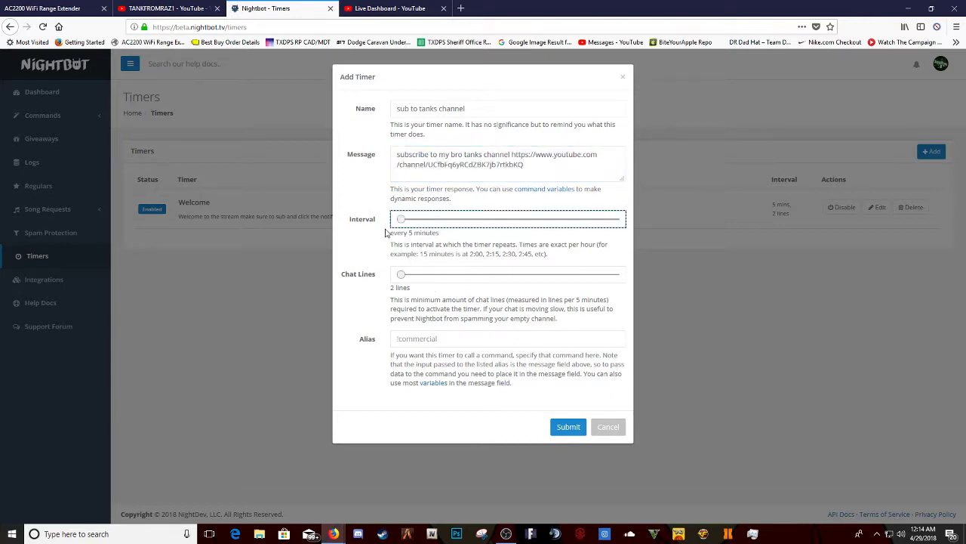
click(401, 276)
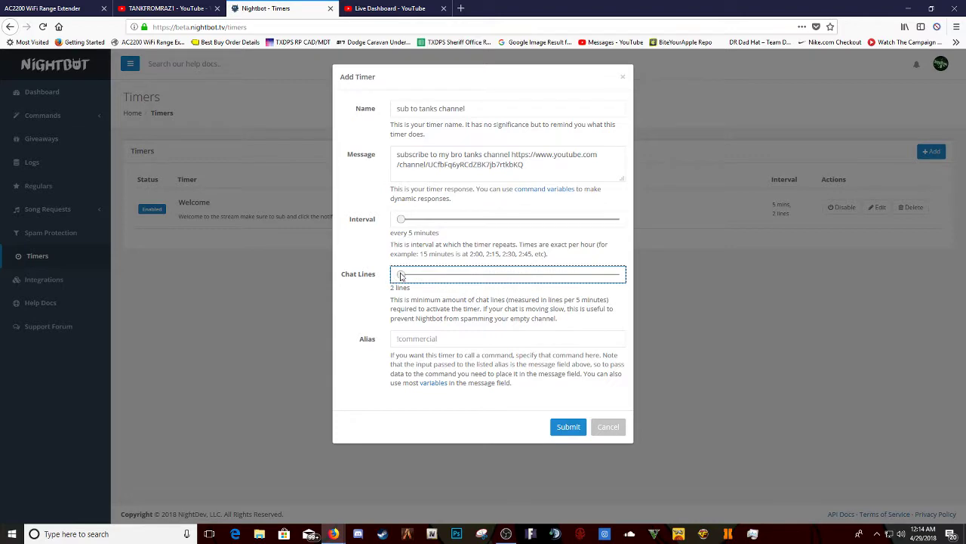
click(556, 432)
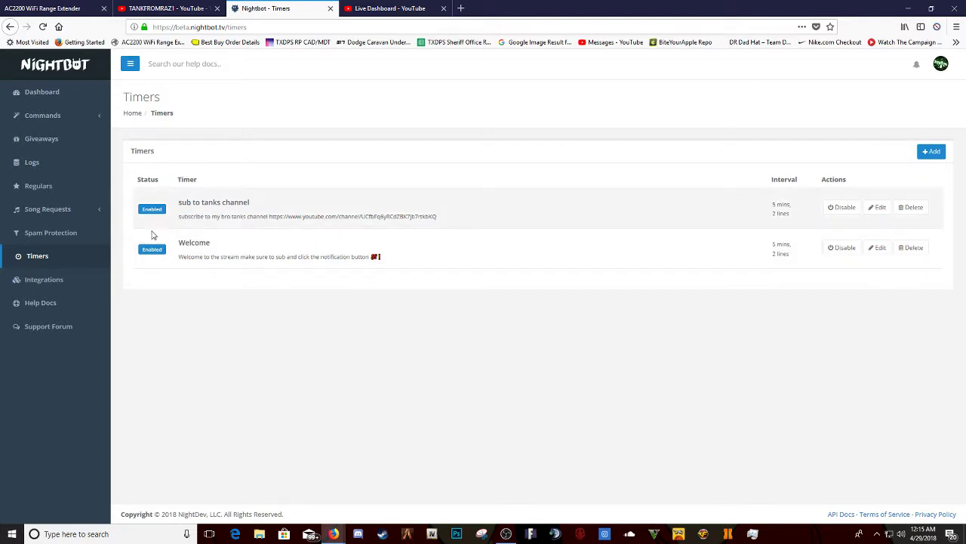
Step: View the Integrations page (Discord, Streamtip, Muxy), then open Help Docs and Support Forum in separate tabs
click(45, 281)
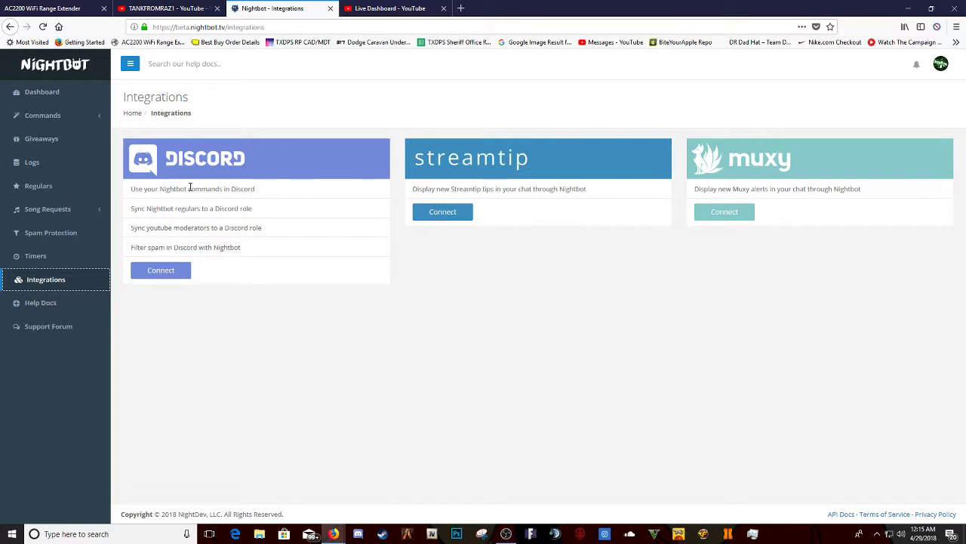
click(52, 303)
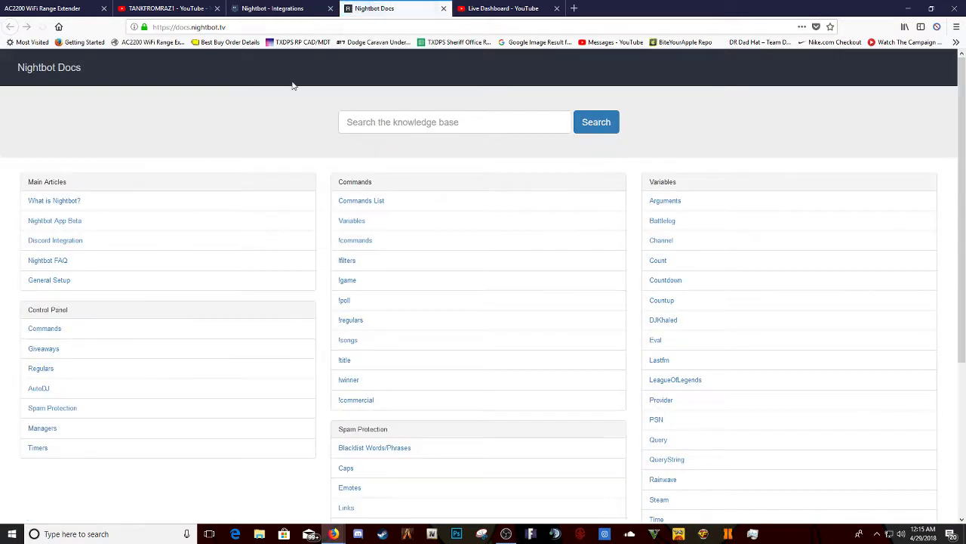
scroll(309, 207, down, 1)
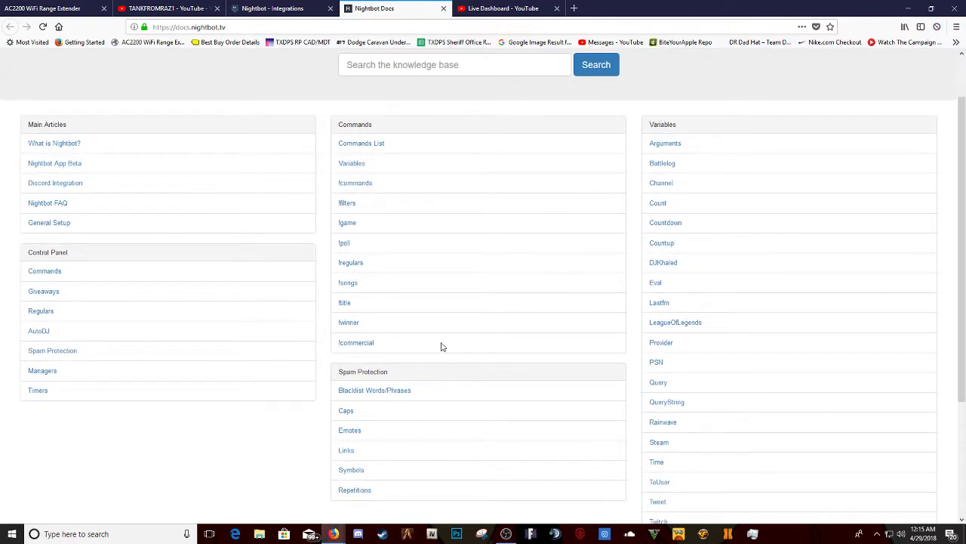
click(276, 8)
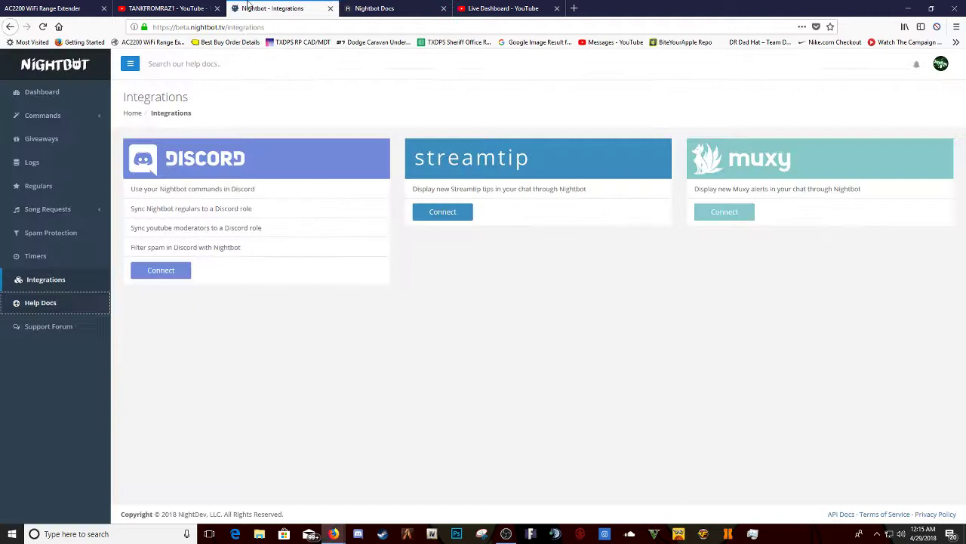
click(49, 330)
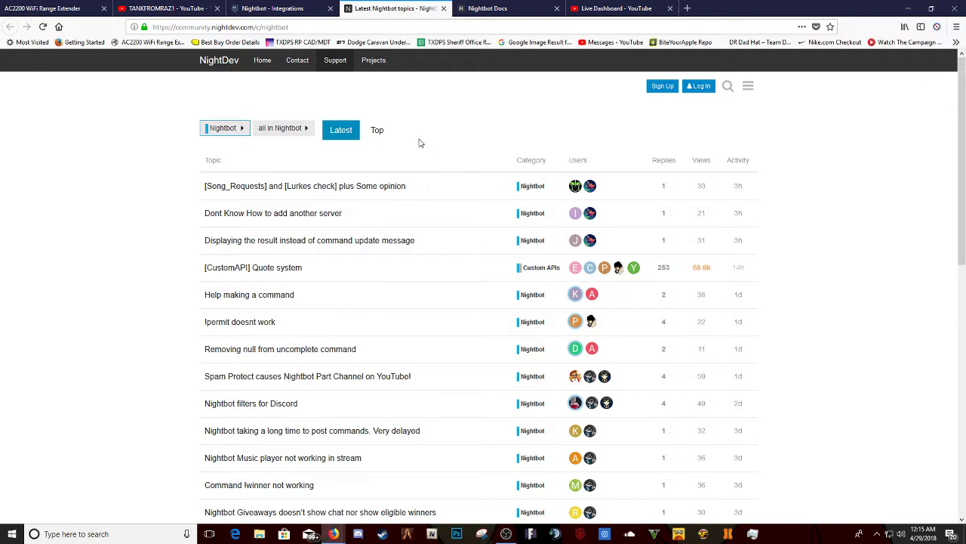
click(268, 10)
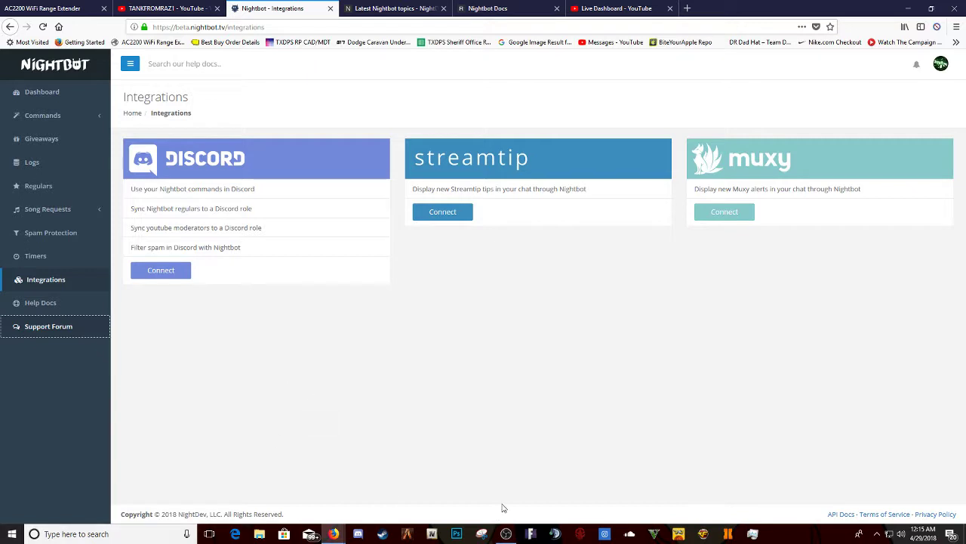
Step: Dismiss the YouTube survey and open your own channel's home page from the Dashboard
click(613, 9)
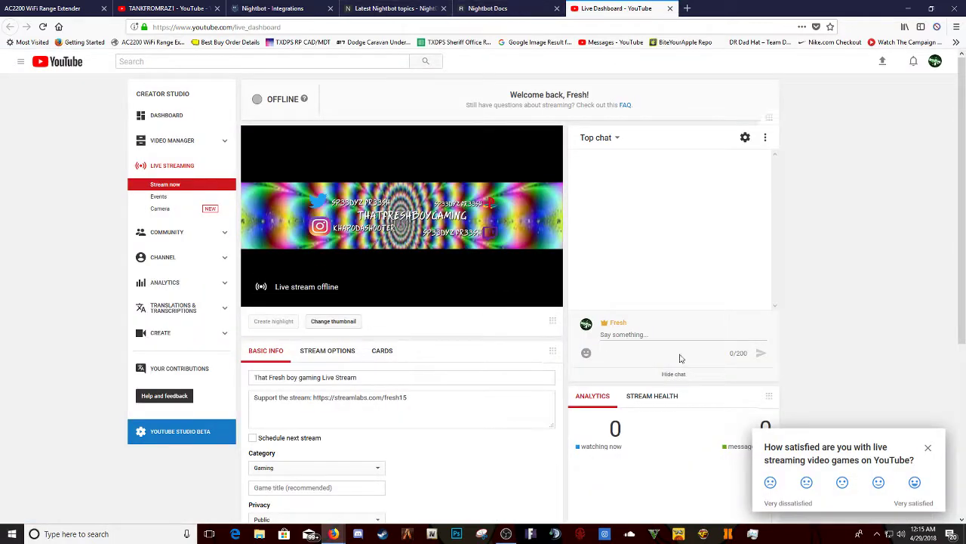
click(927, 449)
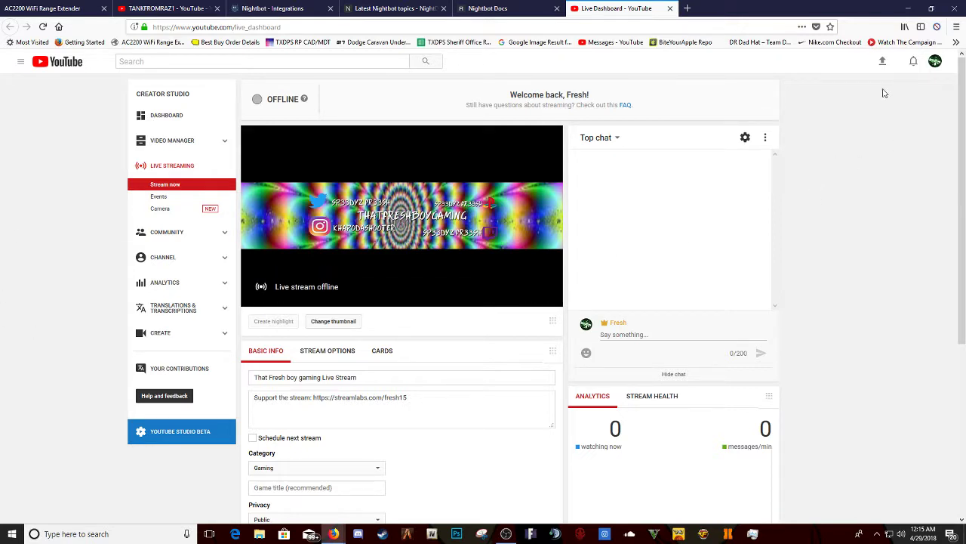
click(937, 61)
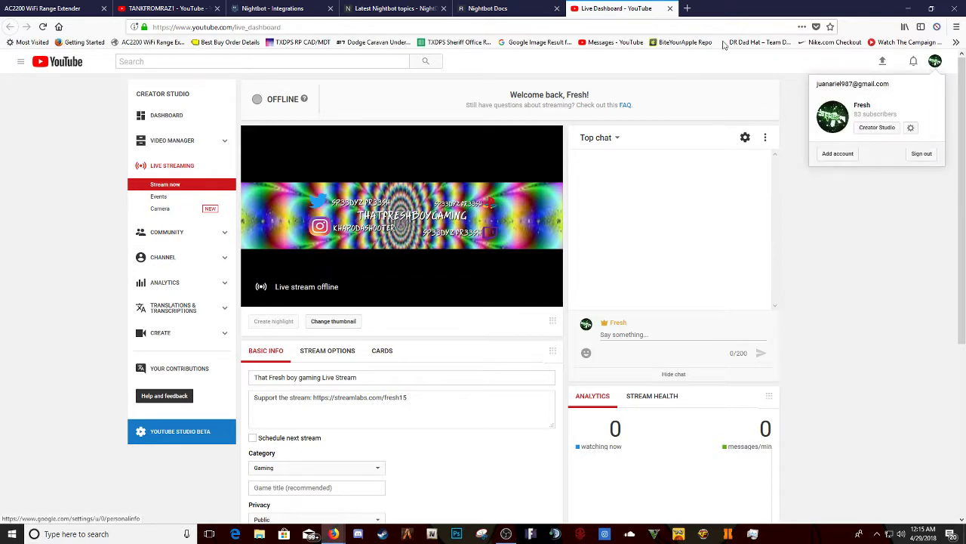
click(199, 122)
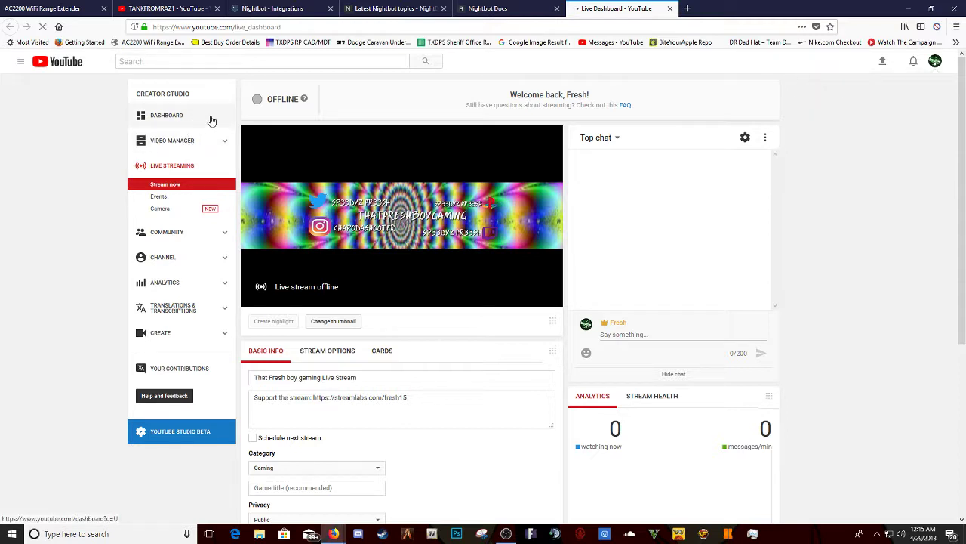
click(146, 122)
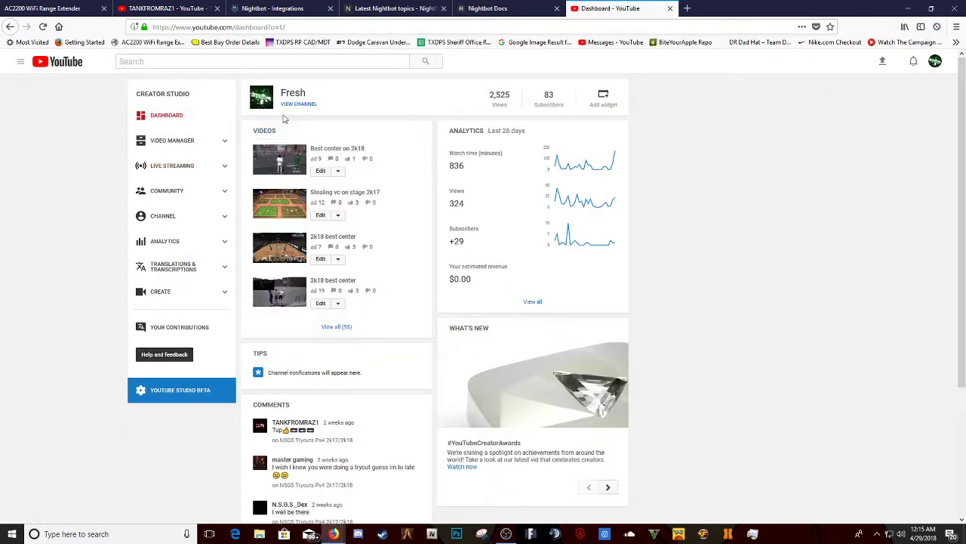
click(292, 97)
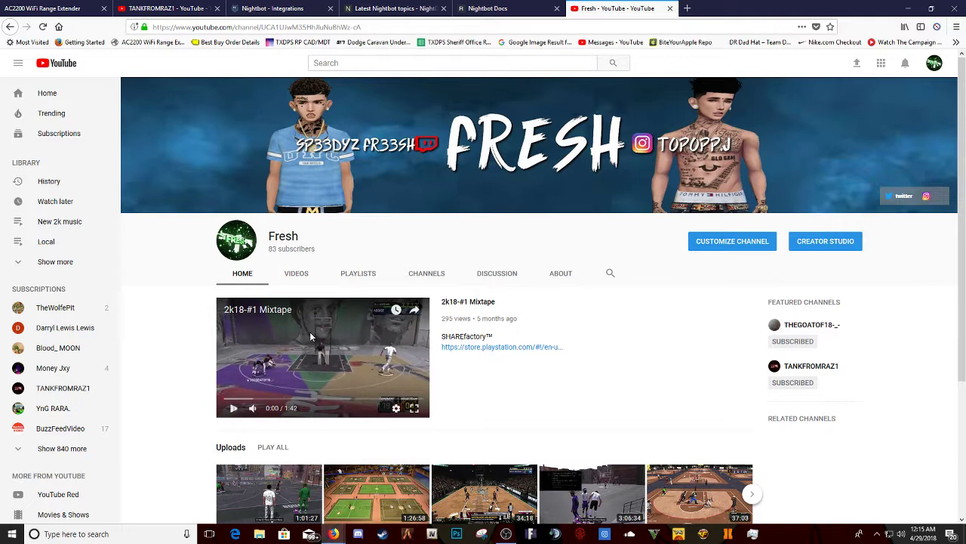
scroll(412, 302, down, 3)
scroll(361, 317, up, 3)
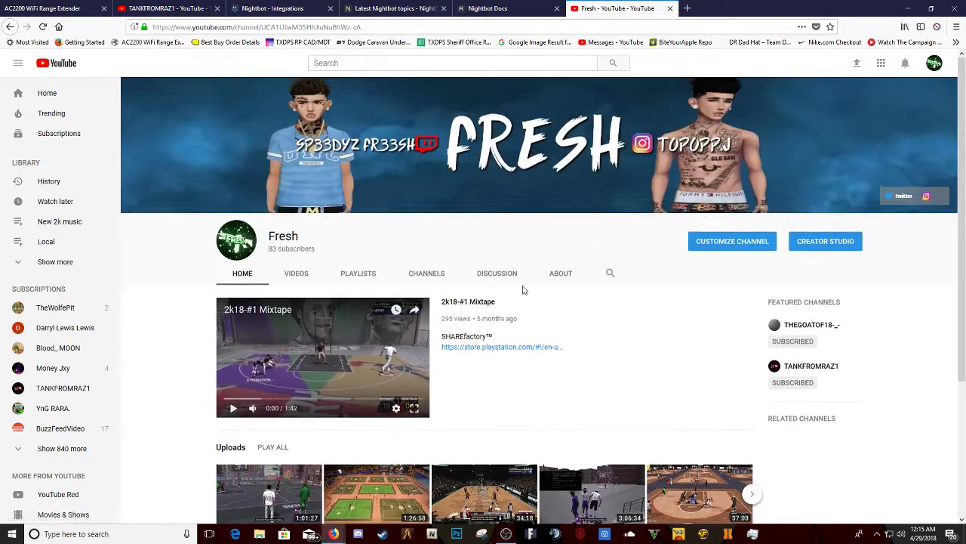
Step: Compare the docs, forum and channel home page tabs, then return to Nightbot's Integrations page
click(494, 8)
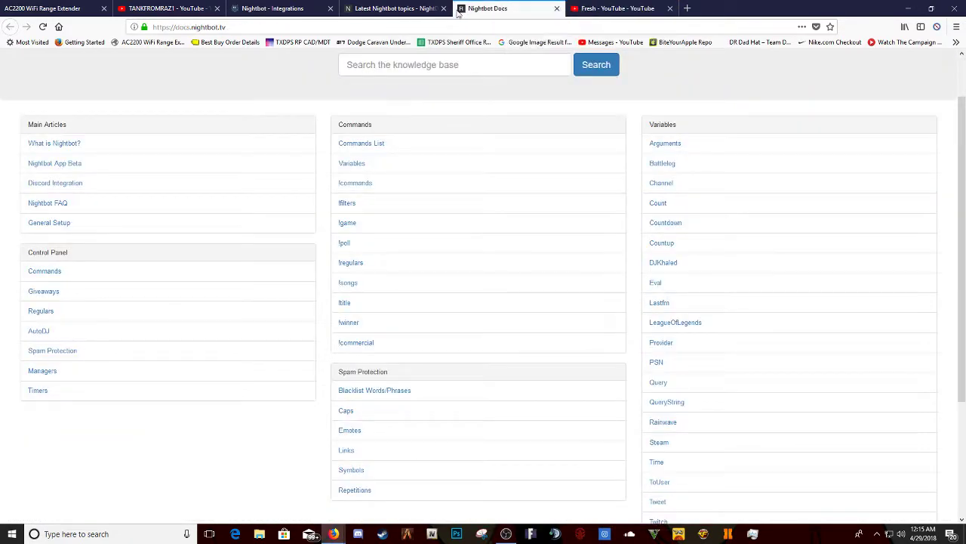
click(375, 9)
click(615, 8)
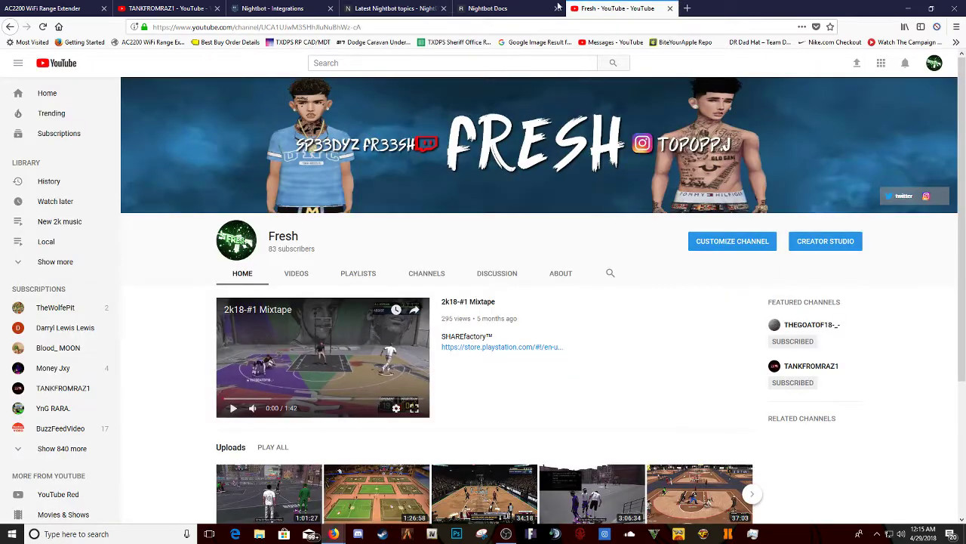
click(487, 7)
click(397, 8)
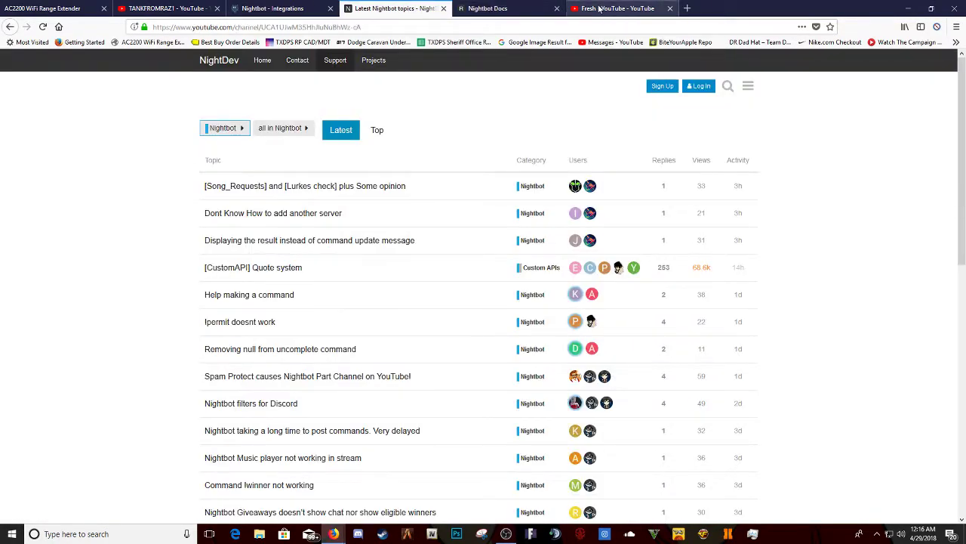
click(602, 9)
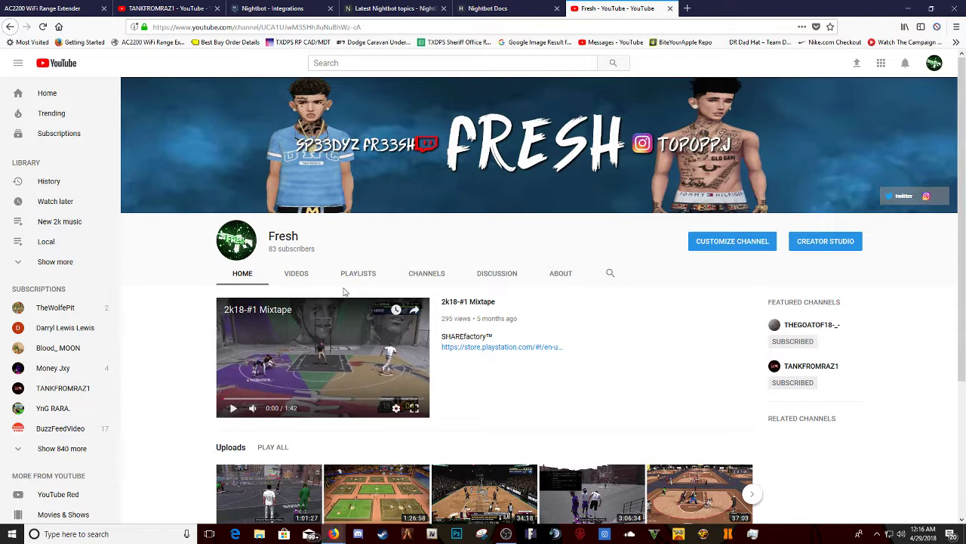
click(337, 9)
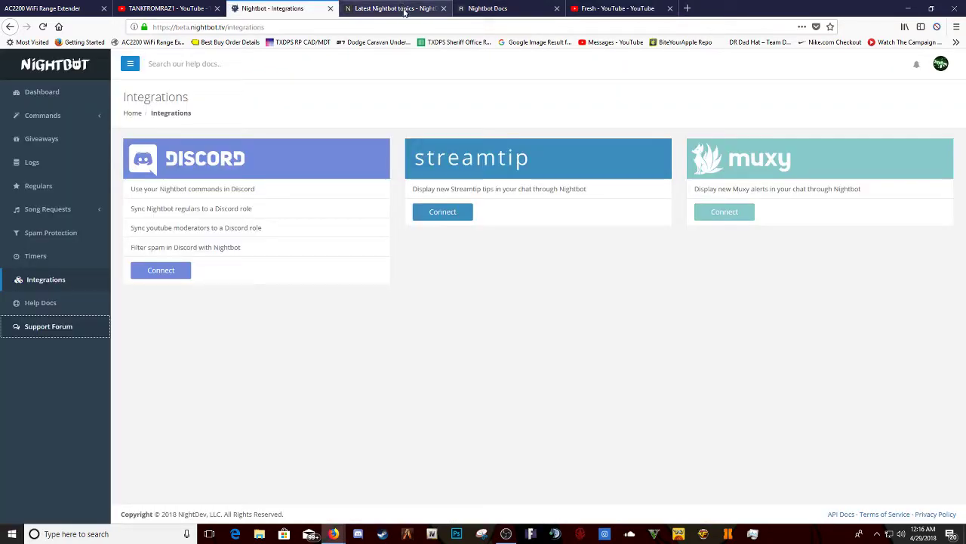